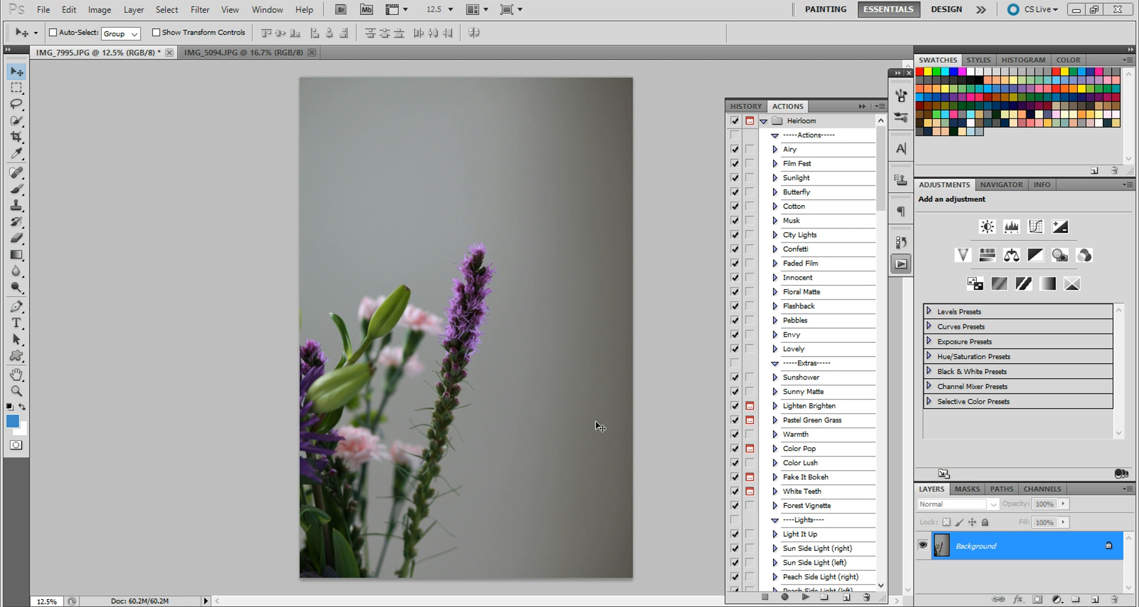
Duplicate the Background layer of the flower photo.
{"action": "left_click", "coordinate": [1035, 559]}
{"action": "right_click", "coordinate": [1015, 555]}
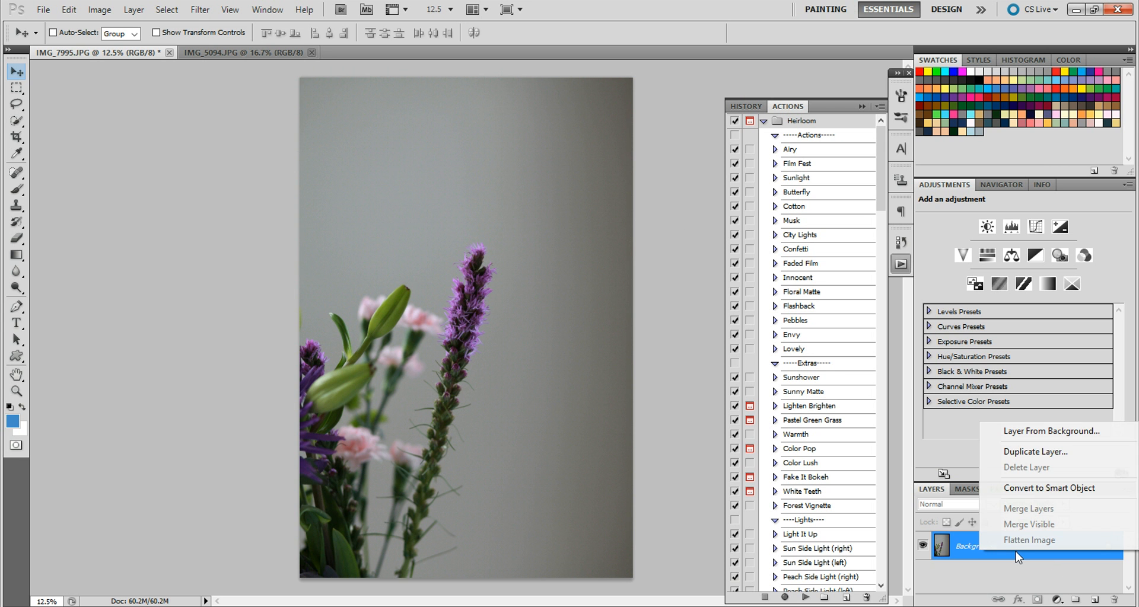
{"action": "left_click", "coordinate": [1033, 454]}
{"action": "key", "text": "Return"}
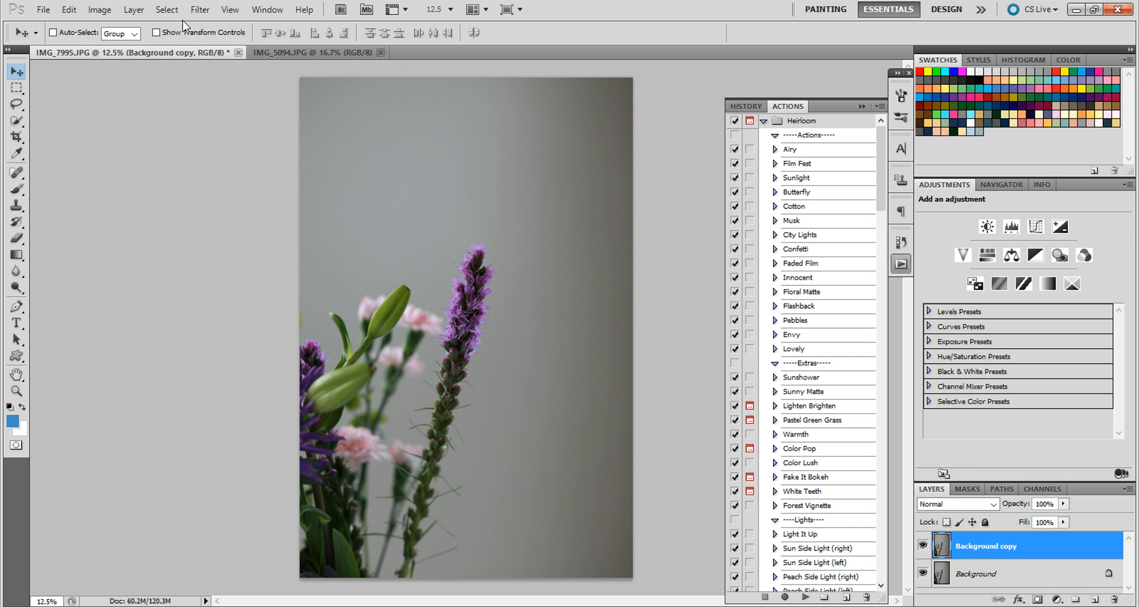
Select the entire grey backdrop behind the flowers with Color Range, adding samples from its light and dark areas.
{"action": "left_click", "coordinate": [169, 10]}
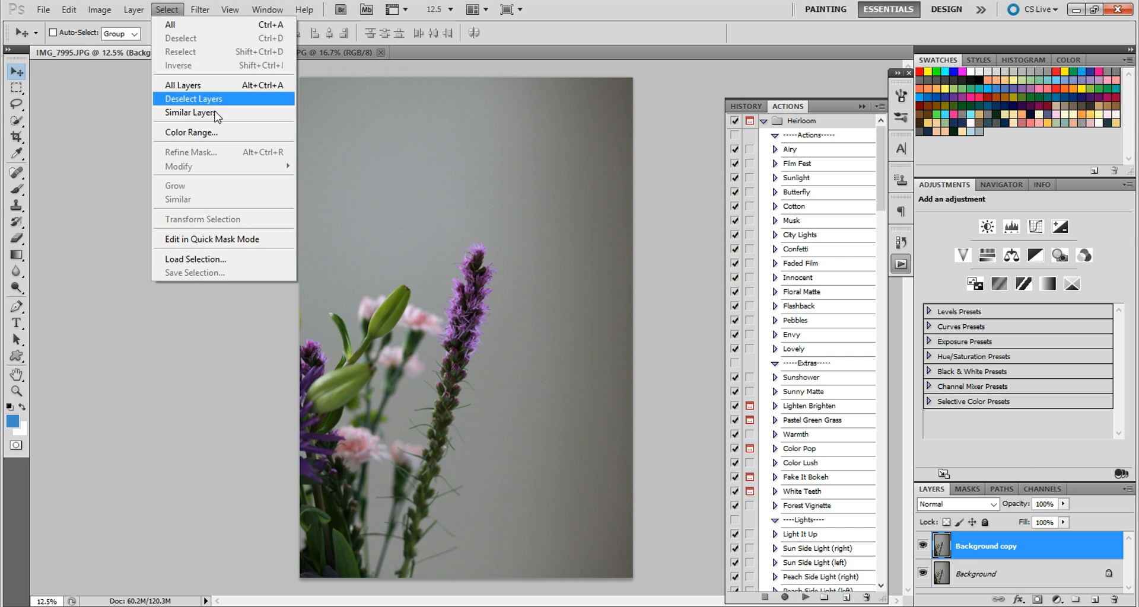
{"action": "left_click", "coordinate": [219, 134]}
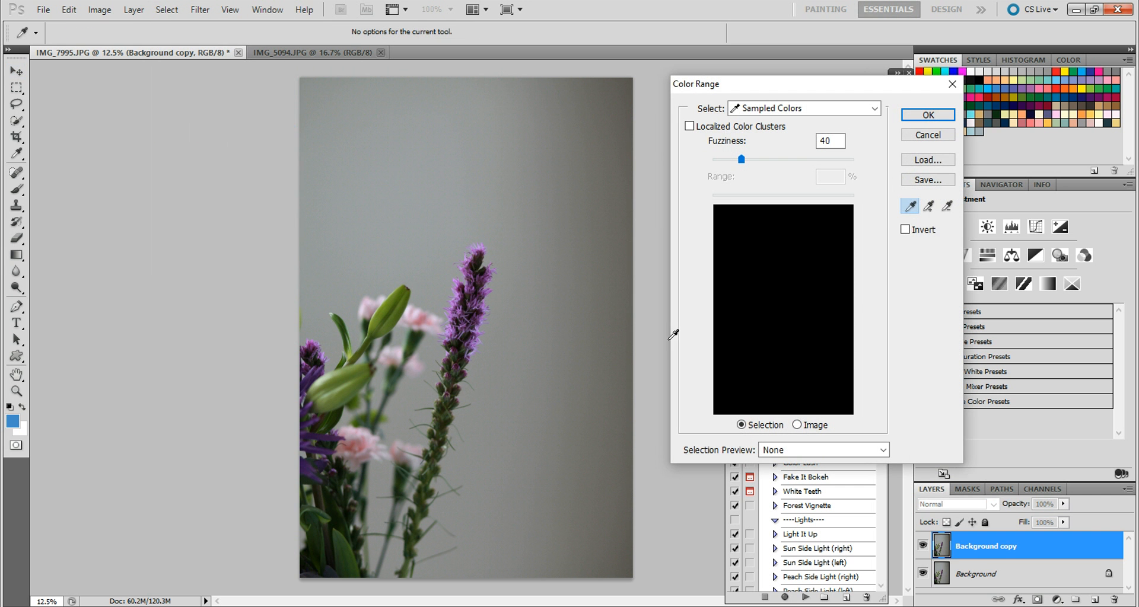
{"action": "left_click", "coordinate": [929, 207]}
{"action": "left_click", "coordinate": [836, 226]}
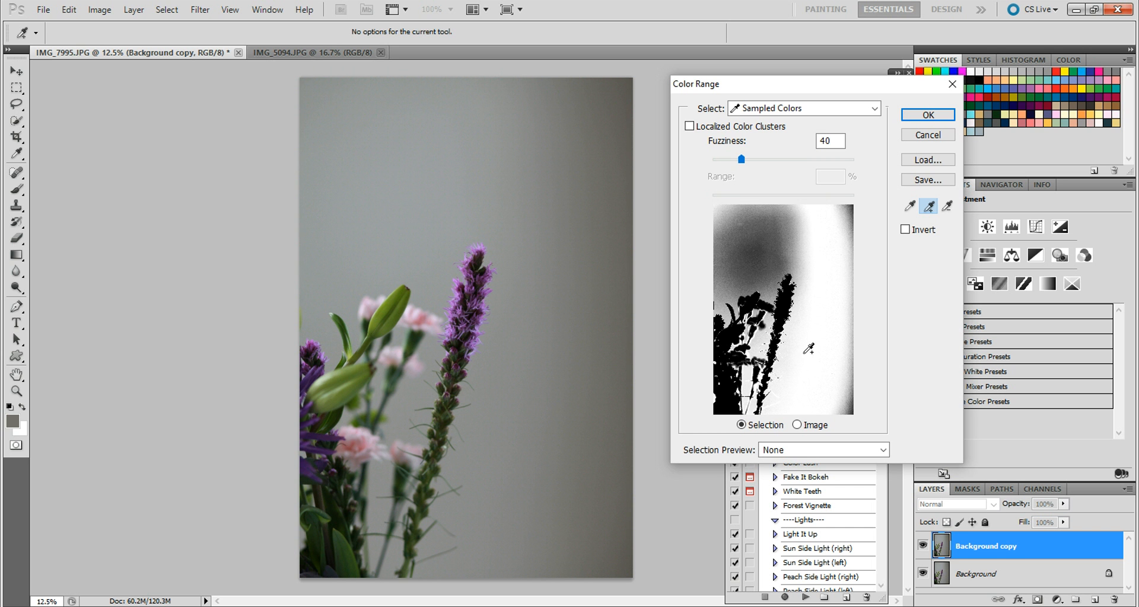
{"action": "left_click", "coordinate": [771, 241]}
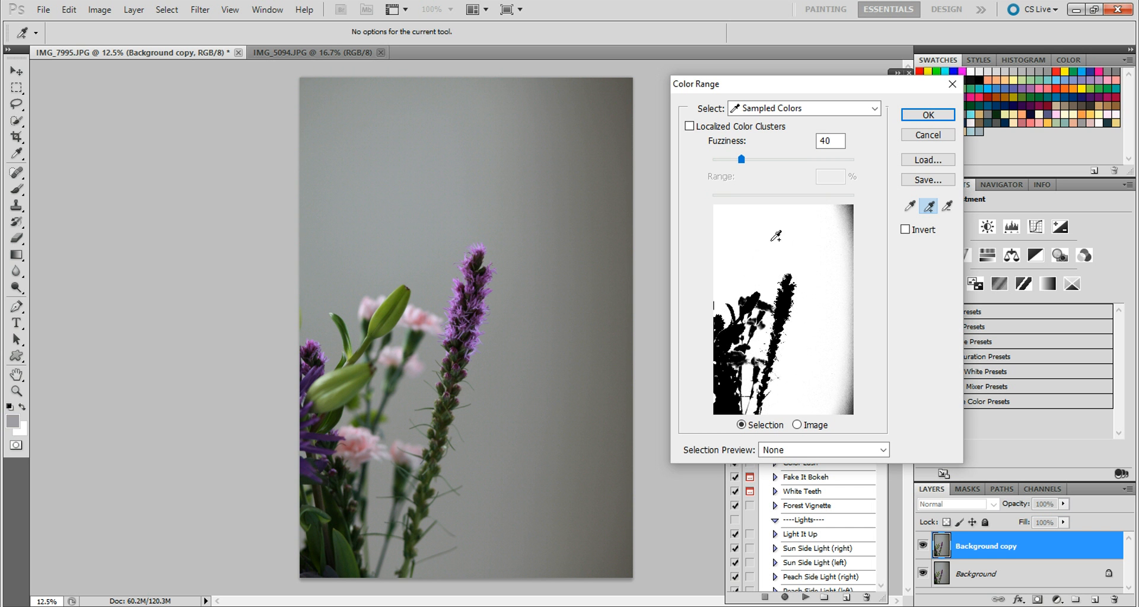
{"action": "left_click", "coordinate": [853, 209]}
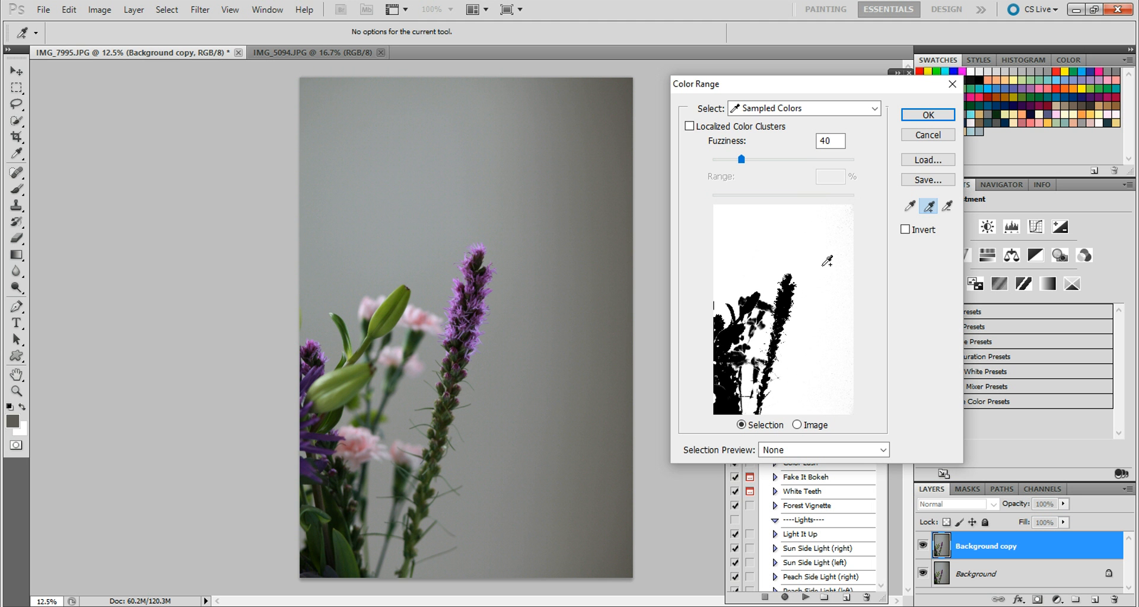
{"action": "left_click", "coordinate": [927, 115]}
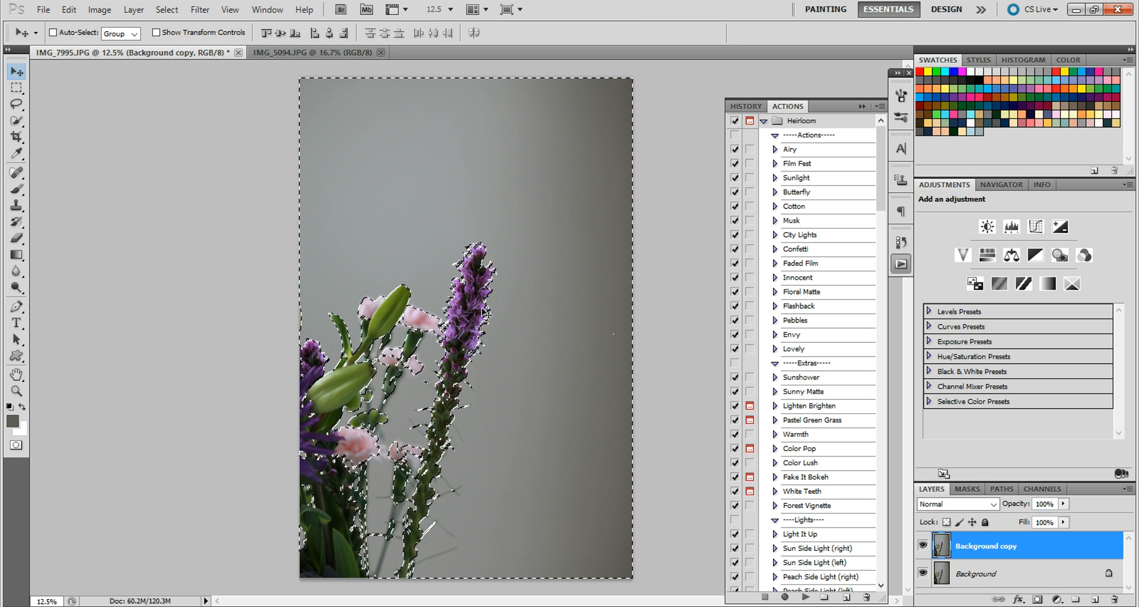
Paint the whole selected backdrop on the duplicate layer with the Brush in blue #448ccb.
{"action": "left_click", "coordinate": [17, 189]}
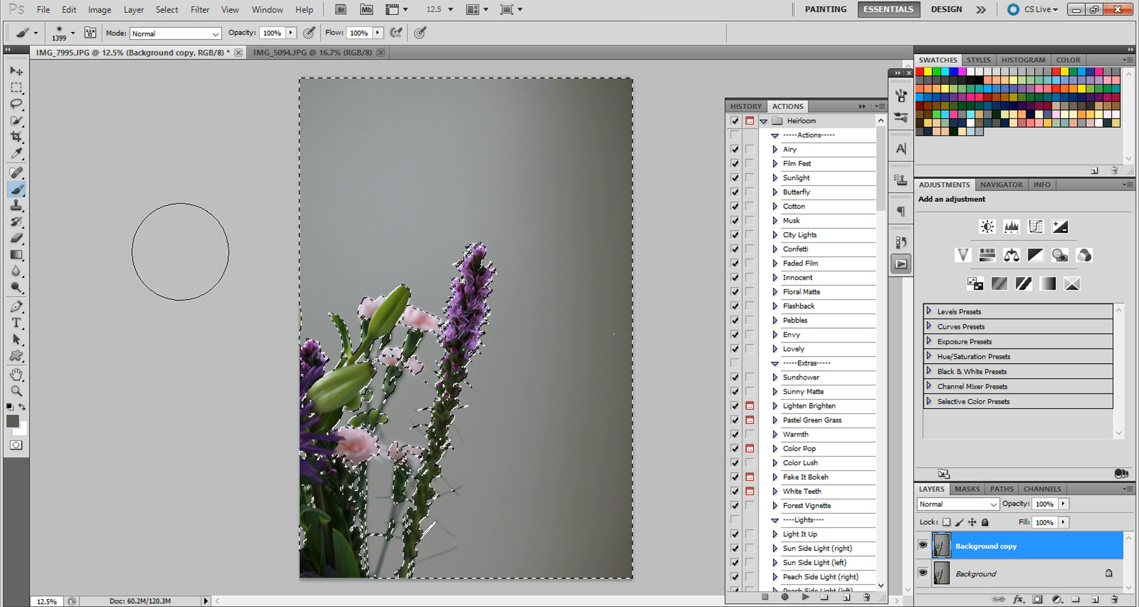
{"action": "left_click", "coordinate": [14, 422]}
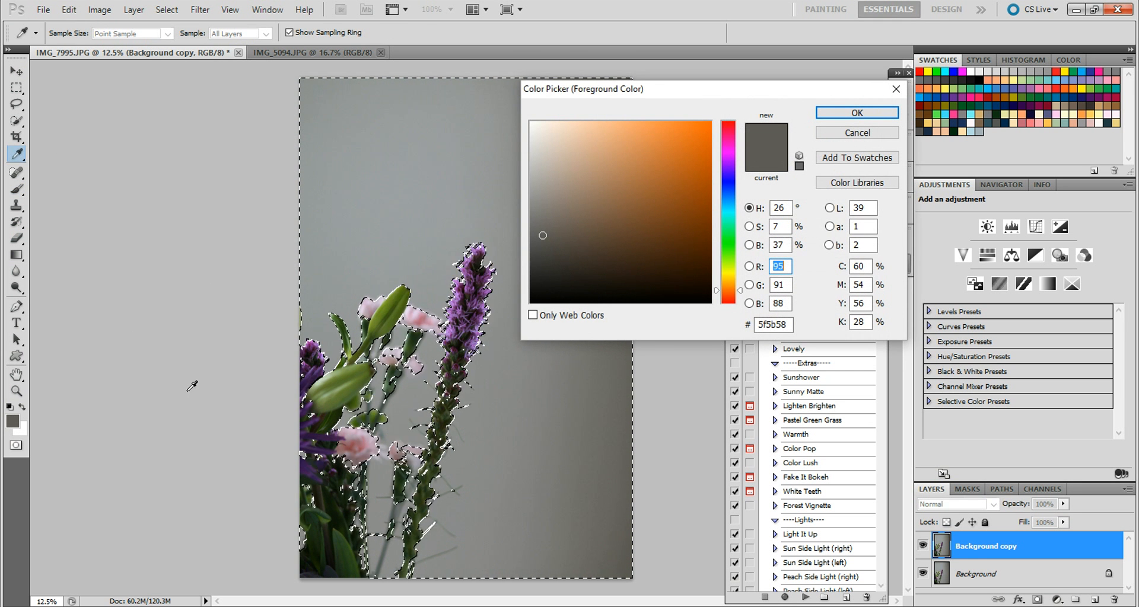
{"action": "left_click", "coordinate": [995, 89]}
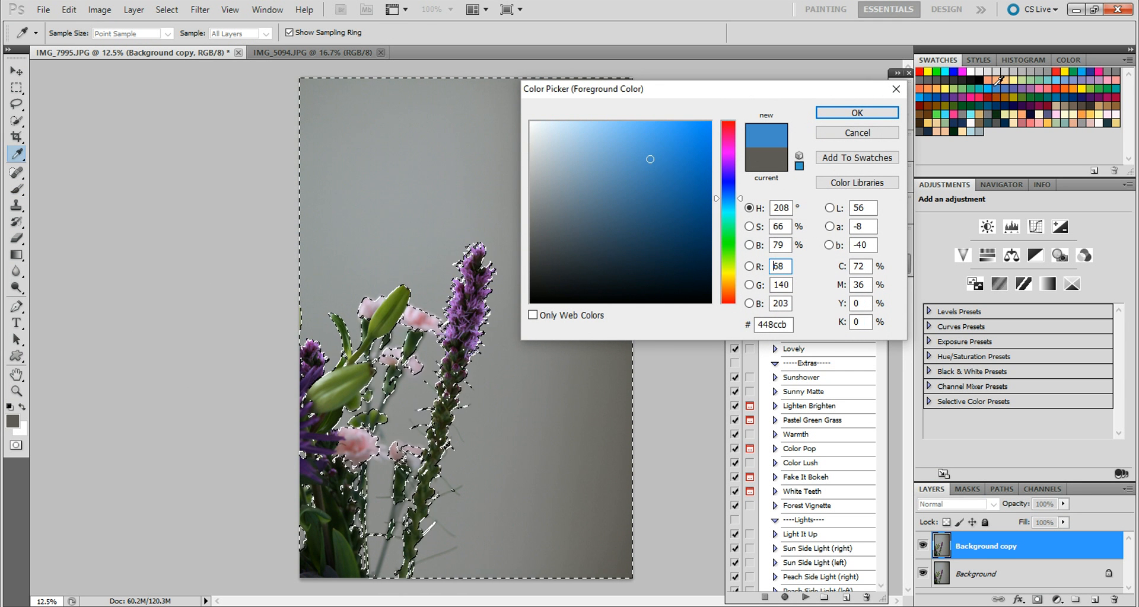
{"action": "left_click", "coordinate": [830, 115]}
{"action": "key", "text": "b"}
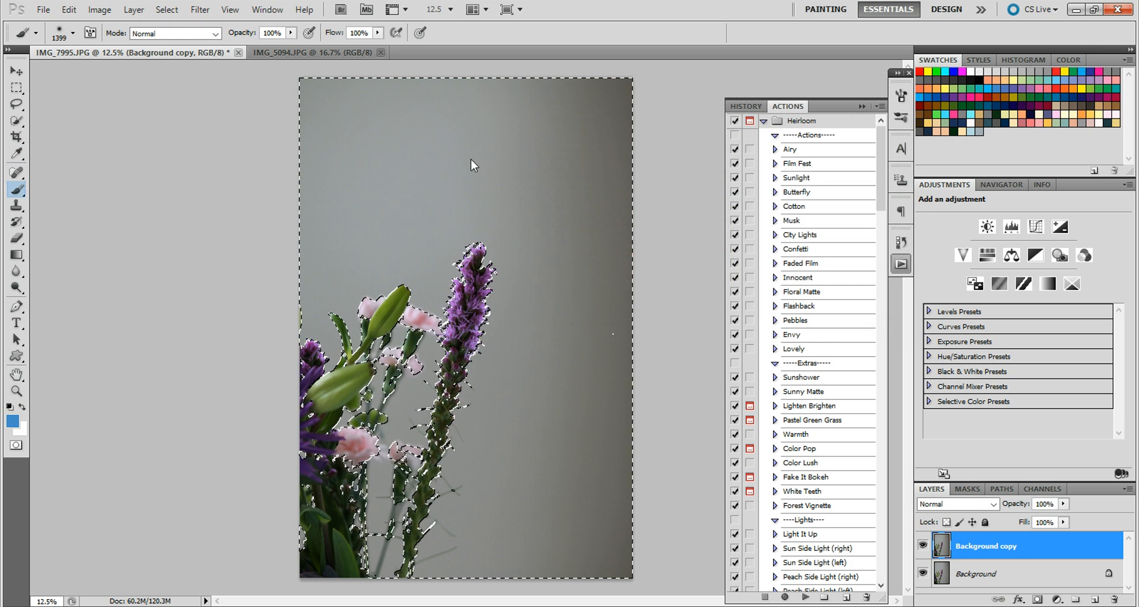
{"action": "mouse_move", "coordinate": [299, 111]}
{"action": "left_mouse_down"}
{"action": "mouse_move", "coordinate": [542, 106]}
{"action": "mouse_move", "coordinate": [653, 119]}
{"action": "mouse_move", "coordinate": [279, 178]}
{"action": "mouse_move", "coordinate": [617, 172]}
{"action": "mouse_move", "coordinate": [313, 216]}
{"action": "mouse_move", "coordinate": [305, 376]}
{"action": "mouse_move", "coordinate": [375, 305]}
{"action": "mouse_move", "coordinate": [483, 280]}
{"action": "mouse_move", "coordinate": [459, 270]}
{"action": "mouse_move", "coordinate": [618, 198]}
{"action": "mouse_move", "coordinate": [601, 465]}
{"action": "mouse_move", "coordinate": [623, 323]}
{"action": "left_mouse_up"}
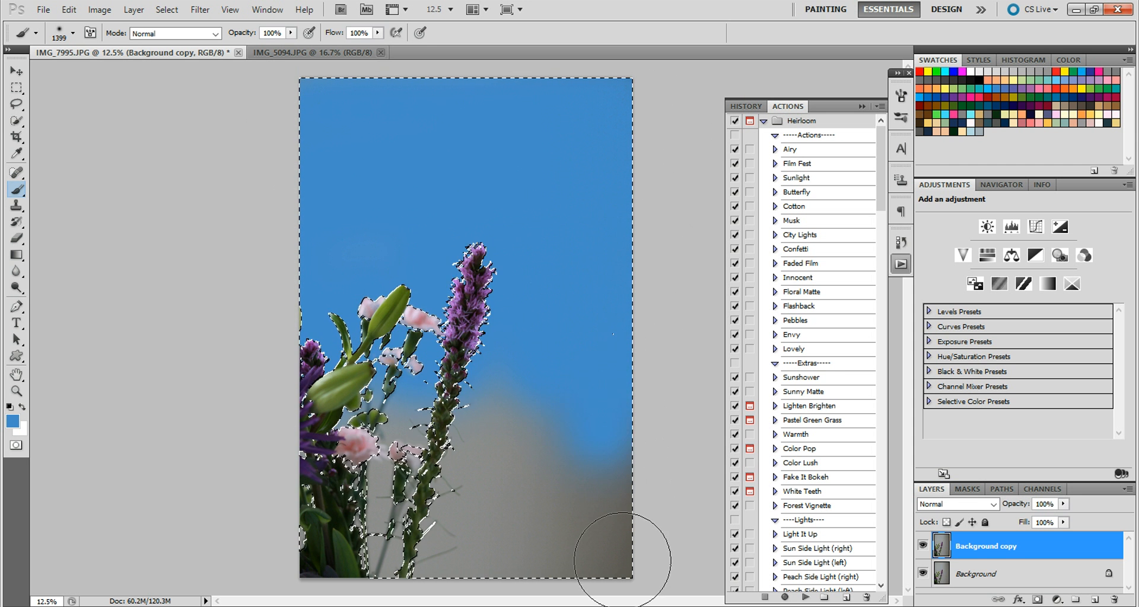
{"action": "mouse_move", "coordinate": [448, 558]}
{"action": "left_mouse_down"}
{"action": "mouse_move", "coordinate": [278, 566]}
{"action": "mouse_move", "coordinate": [315, 450]}
{"action": "mouse_move", "coordinate": [323, 317]}
{"action": "mouse_move", "coordinate": [372, 547]}
{"action": "mouse_move", "coordinate": [393, 409]}
{"action": "mouse_move", "coordinate": [415, 521]}
{"action": "mouse_move", "coordinate": [440, 378]}
{"action": "mouse_move", "coordinate": [457, 464]}
{"action": "mouse_move", "coordinate": [493, 420]}
{"action": "mouse_move", "coordinate": [517, 353]}
{"action": "mouse_move", "coordinate": [550, 546]}
{"action": "mouse_move", "coordinate": [536, 464]}
{"action": "mouse_move", "coordinate": [512, 525]}
{"action": "mouse_move", "coordinate": [551, 544]}
{"action": "mouse_move", "coordinate": [546, 525]}
{"action": "mouse_move", "coordinate": [626, 571]}
{"action": "mouse_move", "coordinate": [629, 127]}
{"action": "mouse_move", "coordinate": [490, 96]}
{"action": "mouse_move", "coordinate": [294, 119]}
{"action": "left_mouse_up"}
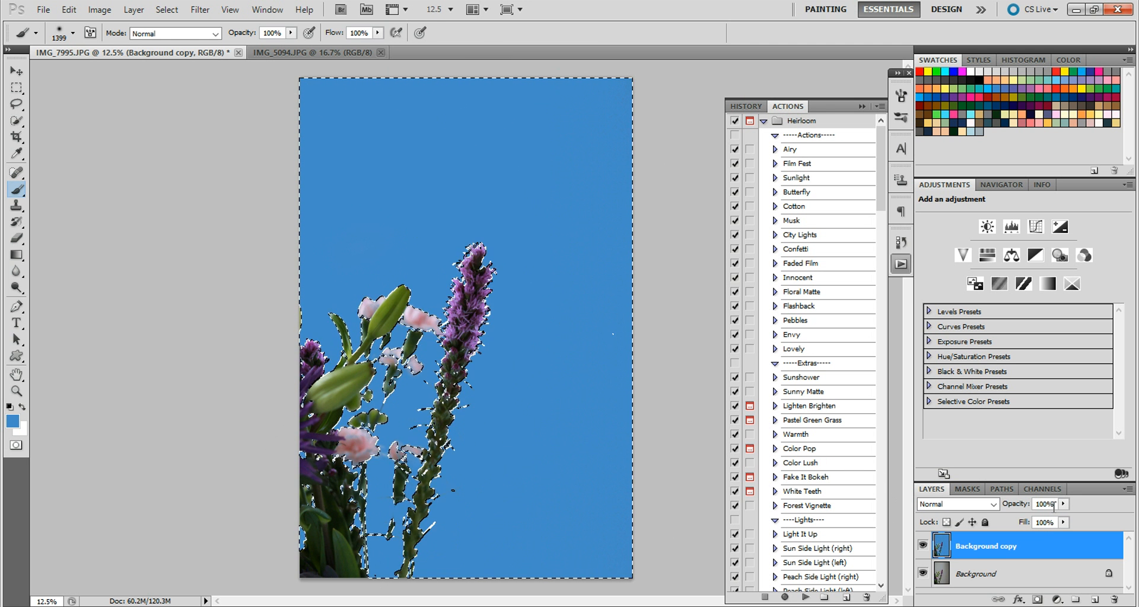
Set the painted duplicate layer's opacity to 50% and deselect the backdrop.
{"action": "left_click", "coordinate": [1016, 504]}
{"action": "type", "text": "50"}
{"action": "key", "text": "Return"}
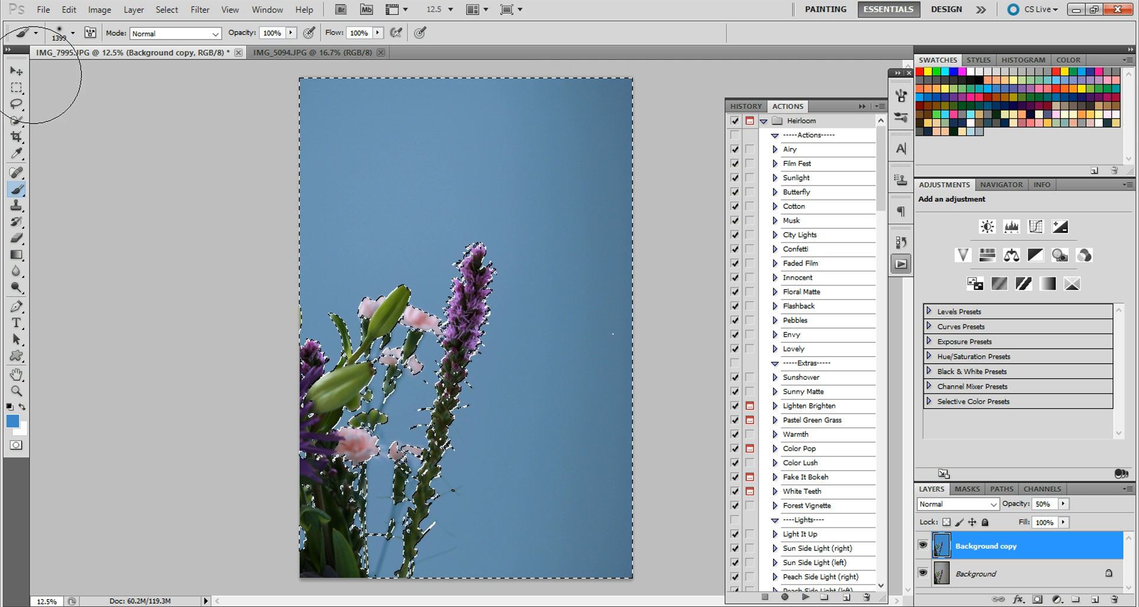
{"action": "left_click", "coordinate": [17, 71]}
{"action": "left_click", "coordinate": [167, 10]}
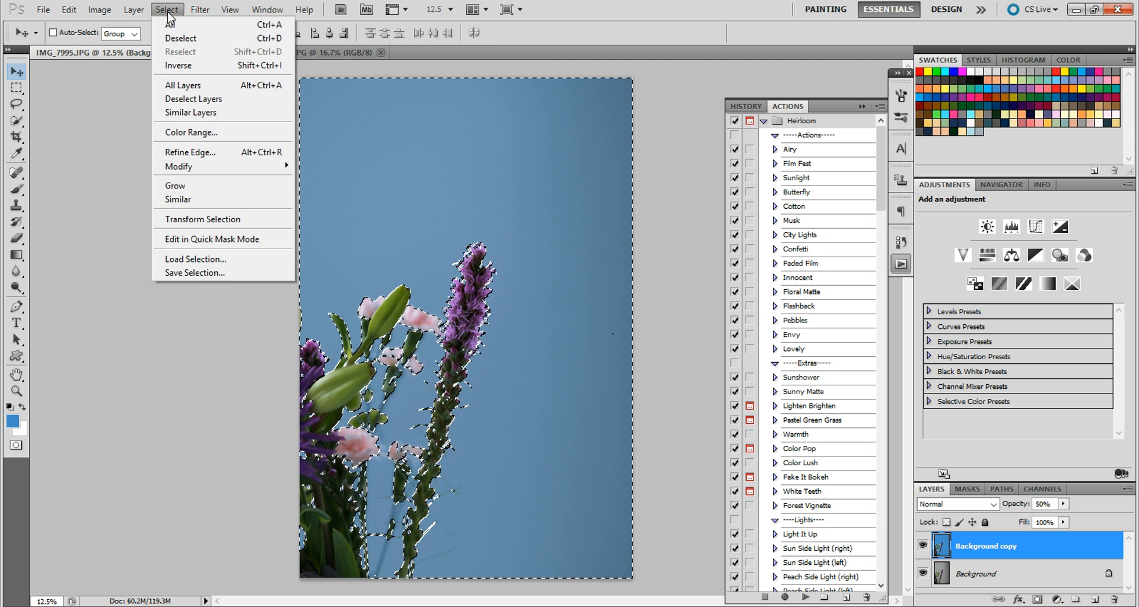
{"action": "left_click", "coordinate": [176, 39]}
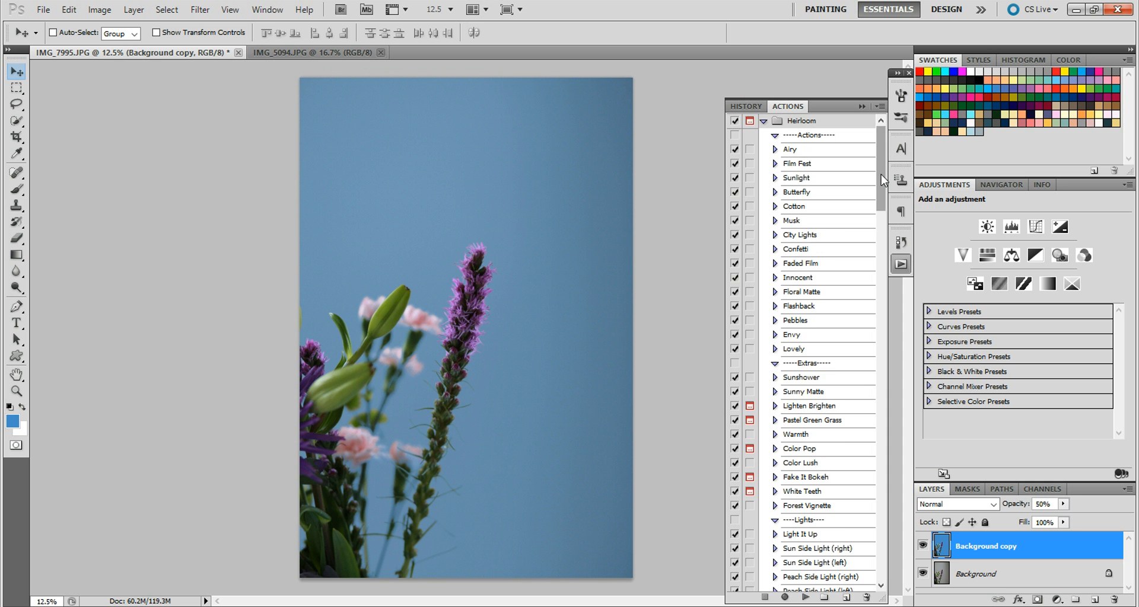
Flatten the image and run the Vintage Sky Brush action from the Chic & Shabby set.
{"action": "left_click_drag", "start_coordinate": [881, 175], "coordinate": [889, 346]}
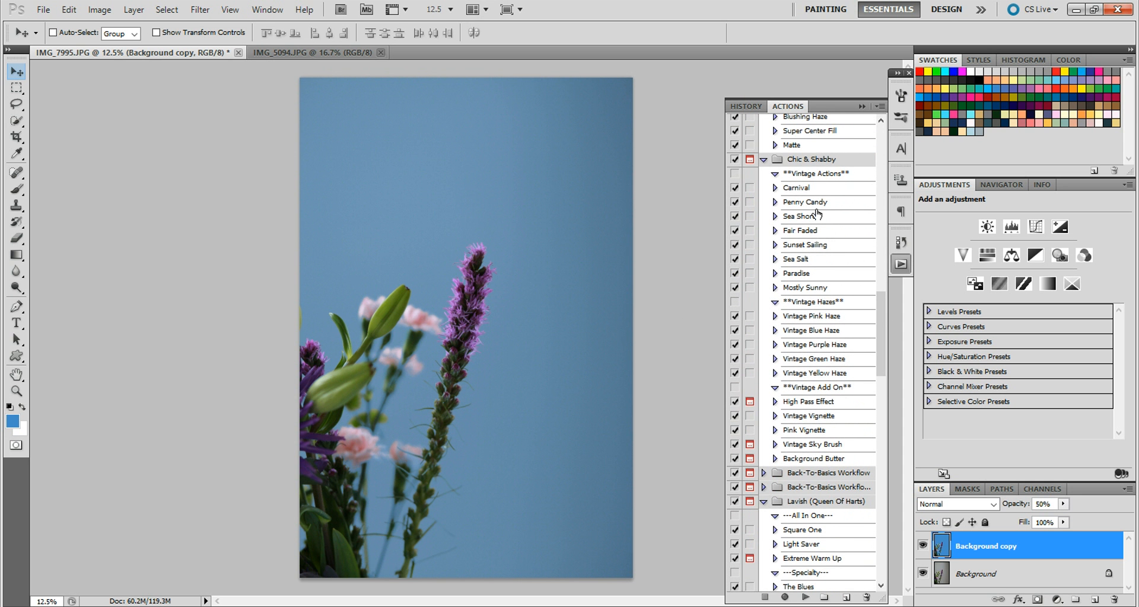
{"action": "left_click", "coordinate": [805, 446]}
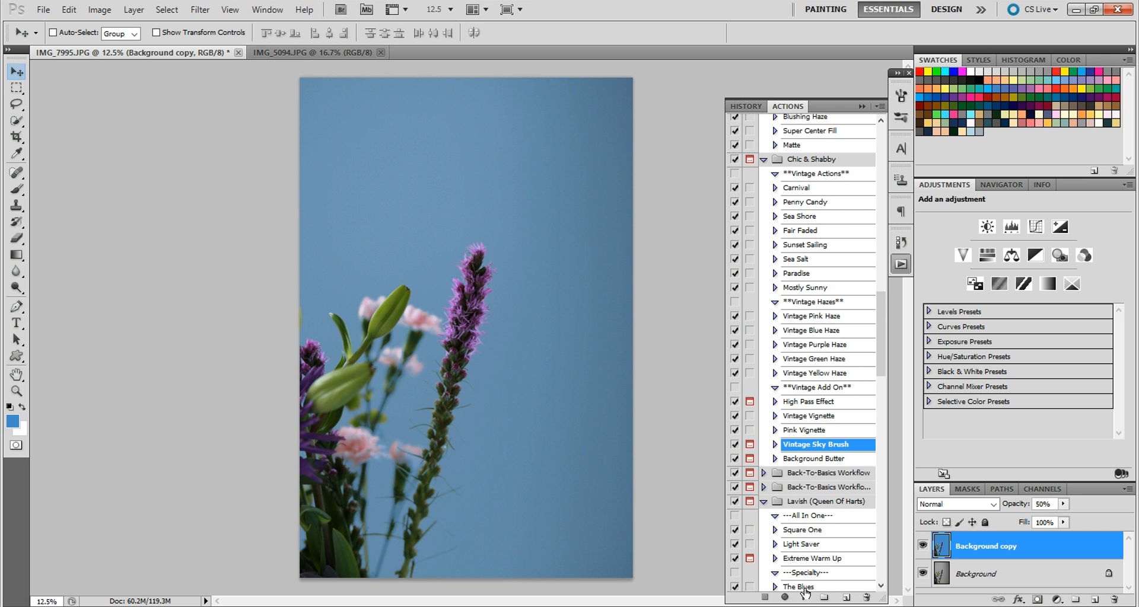
{"action": "left_click", "coordinate": [132, 9]}
{"action": "left_click", "coordinate": [223, 461]}
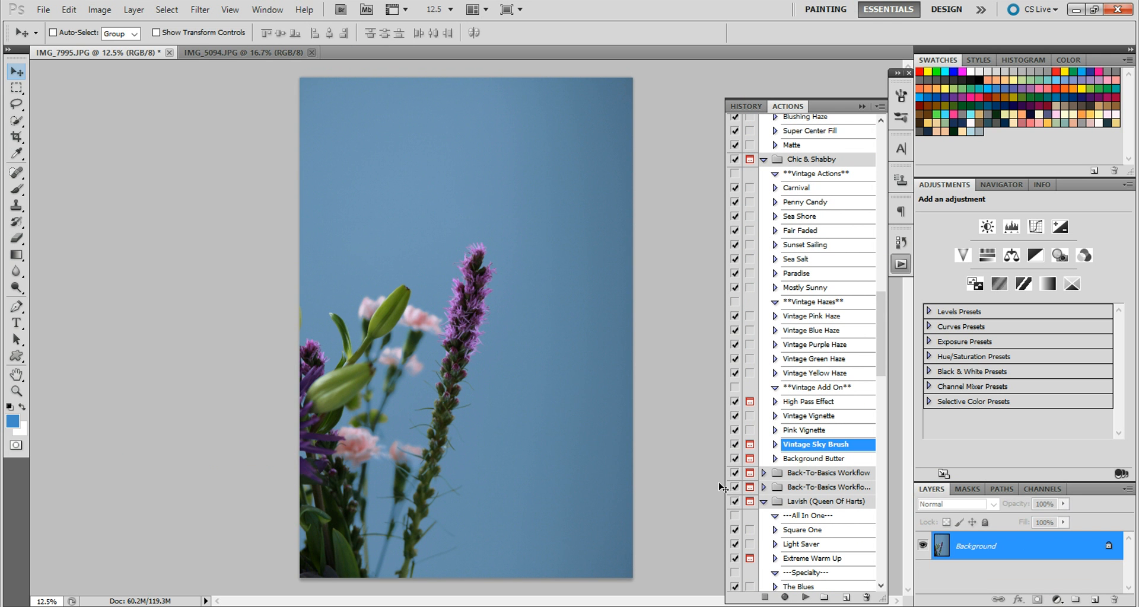
{"action": "left_click", "coordinate": [805, 598]}
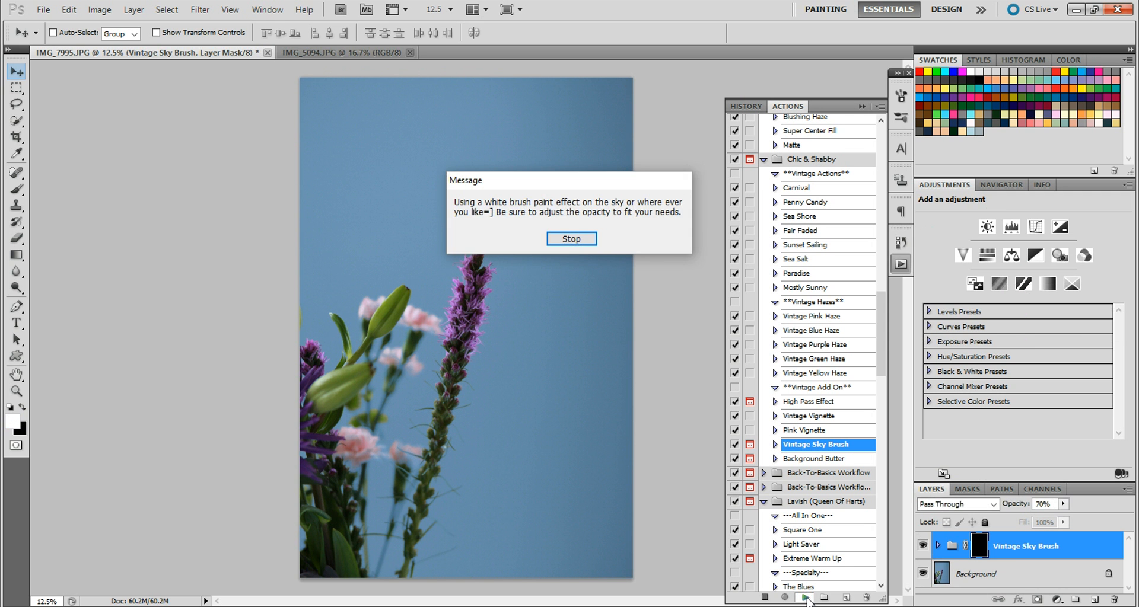
{"action": "key", "text": "Return"}
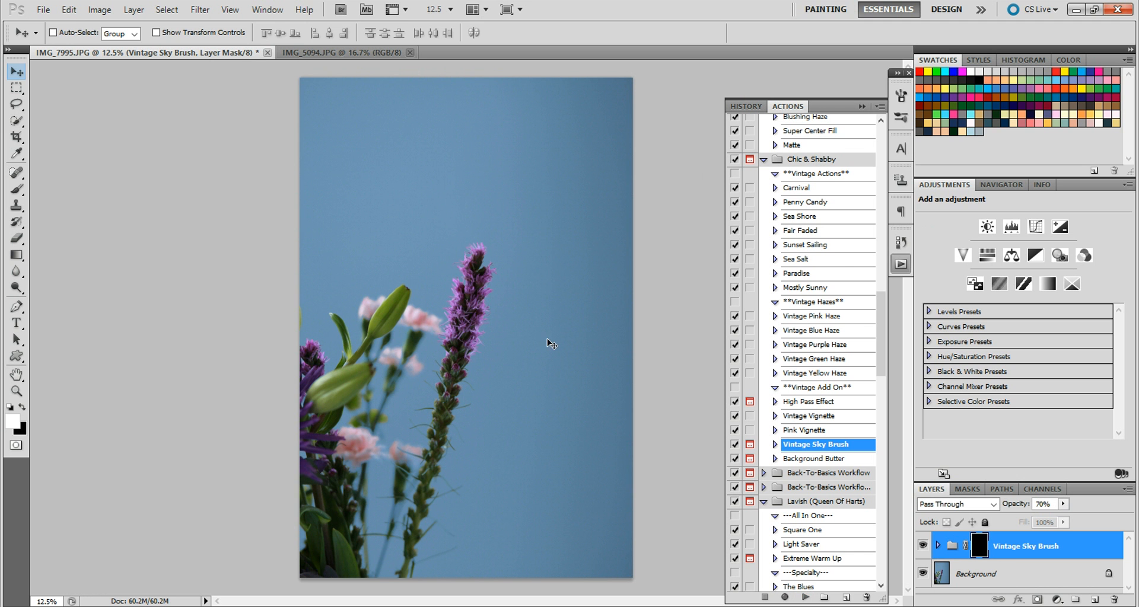
Paint the Vintage Sky Brush mask white across the whole photo, compare with the effect hidden, and flatten the image.
{"action": "left_click", "coordinate": [17, 188]}
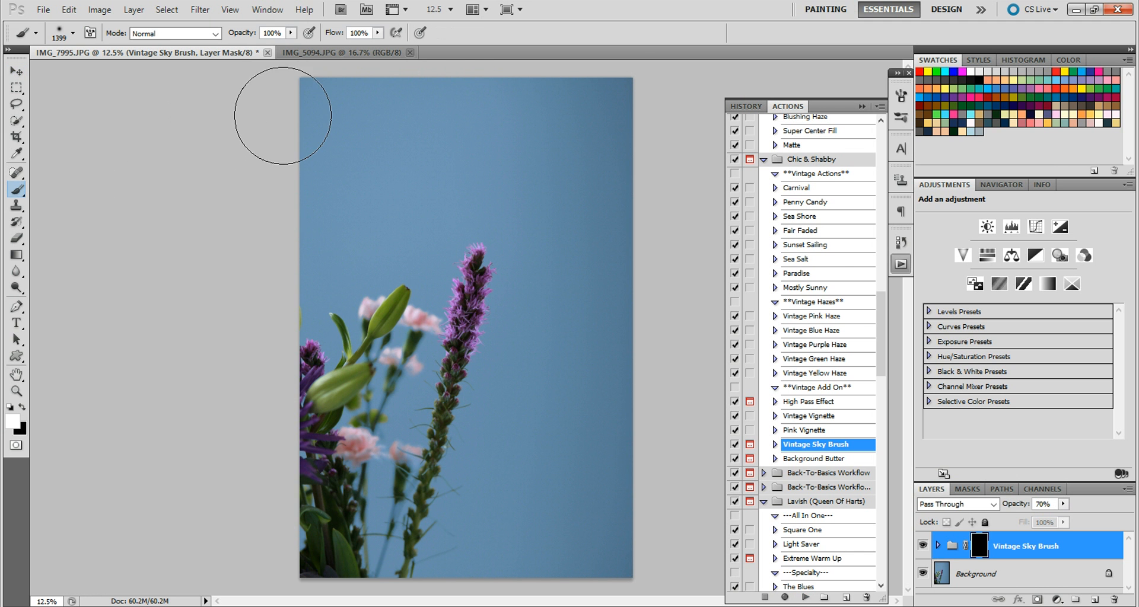
{"action": "mouse_move", "coordinate": [279, 114]}
{"action": "left_mouse_down"}
{"action": "mouse_move", "coordinate": [457, 64]}
{"action": "mouse_move", "coordinate": [632, 102]}
{"action": "mouse_move", "coordinate": [648, 183]}
{"action": "mouse_move", "coordinate": [397, 168]}
{"action": "mouse_move", "coordinate": [302, 196]}
{"action": "mouse_move", "coordinate": [466, 238]}
{"action": "mouse_move", "coordinate": [635, 255]}
{"action": "mouse_move", "coordinate": [274, 304]}
{"action": "mouse_move", "coordinate": [496, 348]}
{"action": "mouse_move", "coordinate": [665, 361]}
{"action": "mouse_move", "coordinate": [564, 196]}
{"action": "mouse_move", "coordinate": [599, 419]}
{"action": "mouse_move", "coordinate": [526, 473]}
{"action": "mouse_move", "coordinate": [264, 516]}
{"action": "mouse_move", "coordinate": [381, 569]}
{"action": "mouse_move", "coordinate": [666, 554]}
{"action": "left_mouse_up"}
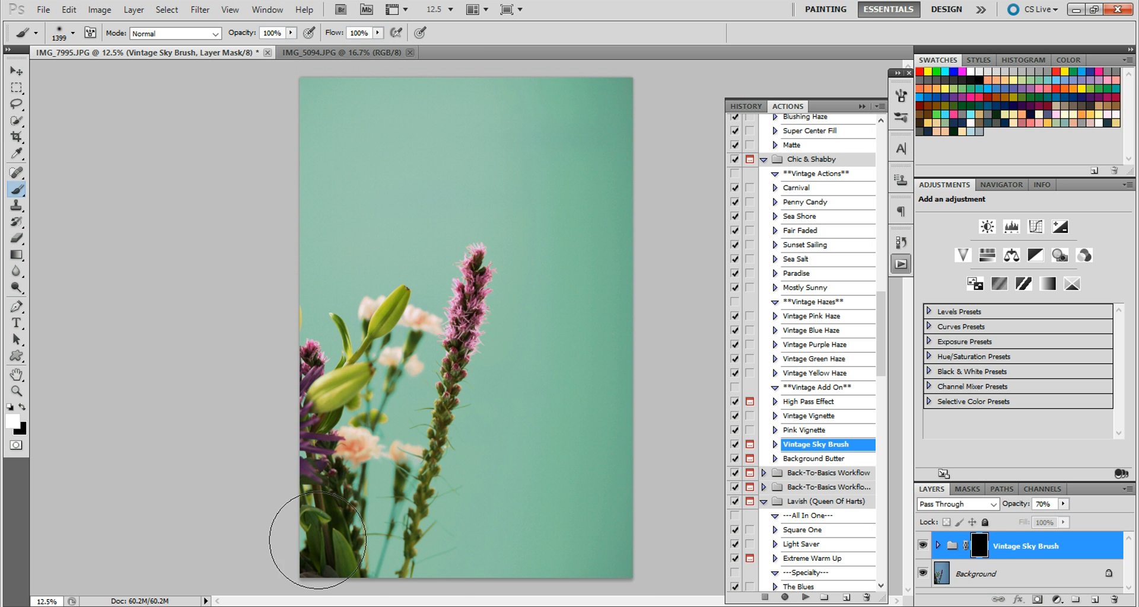
{"action": "left_click", "coordinate": [19, 72]}
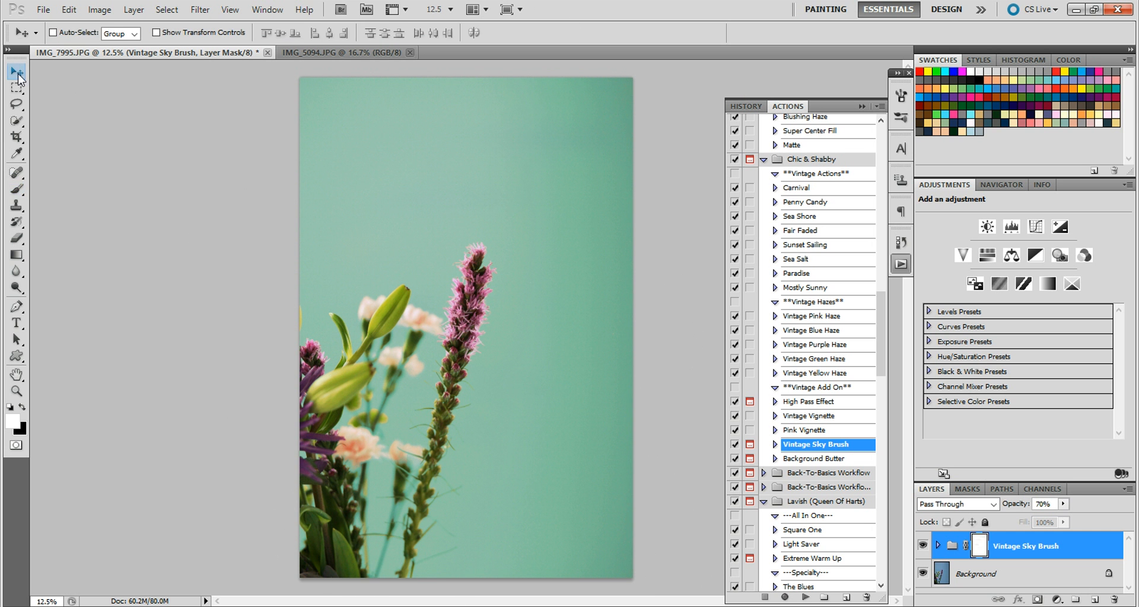
{"action": "left_click", "coordinate": [921, 546]}
{"action": "left_click", "coordinate": [921, 545]}
{"action": "left_click", "coordinate": [134, 10]}
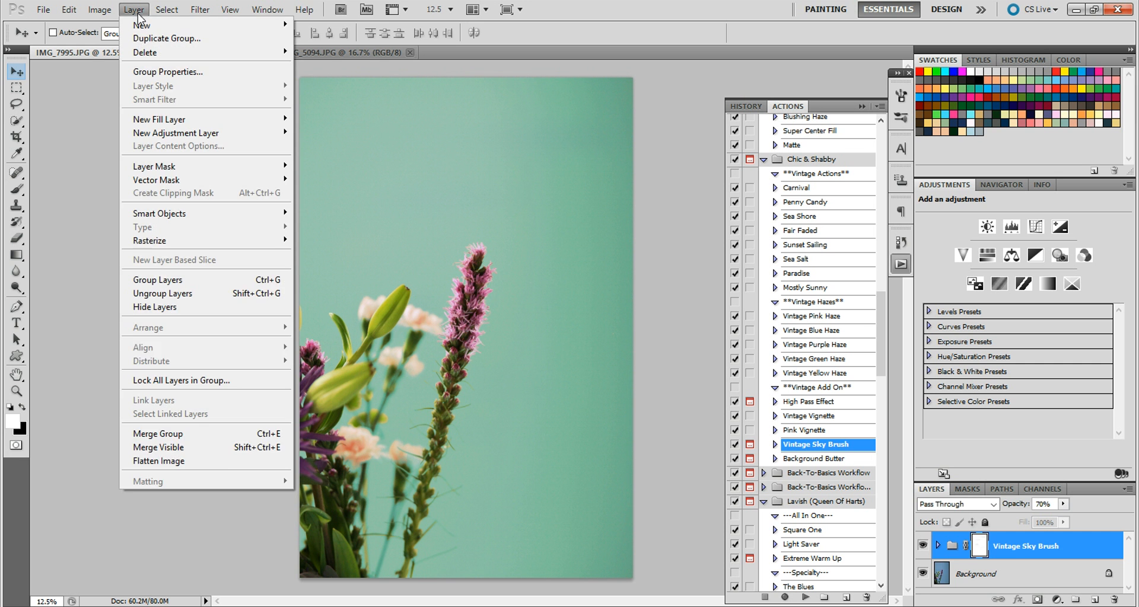
{"action": "left_click", "coordinate": [223, 462]}
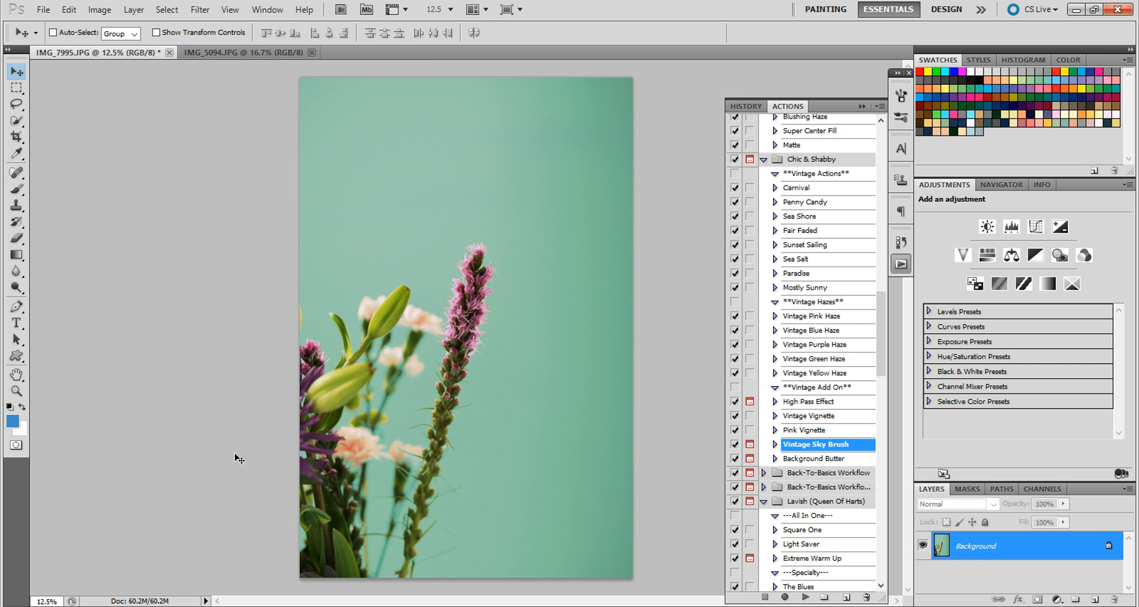
Run the Carnival action from the Chic & Shabby set, compare with the effect hidden, and flatten the image.
{"action": "left_click", "coordinate": [799, 188]}
{"action": "left_click", "coordinate": [805, 597]}
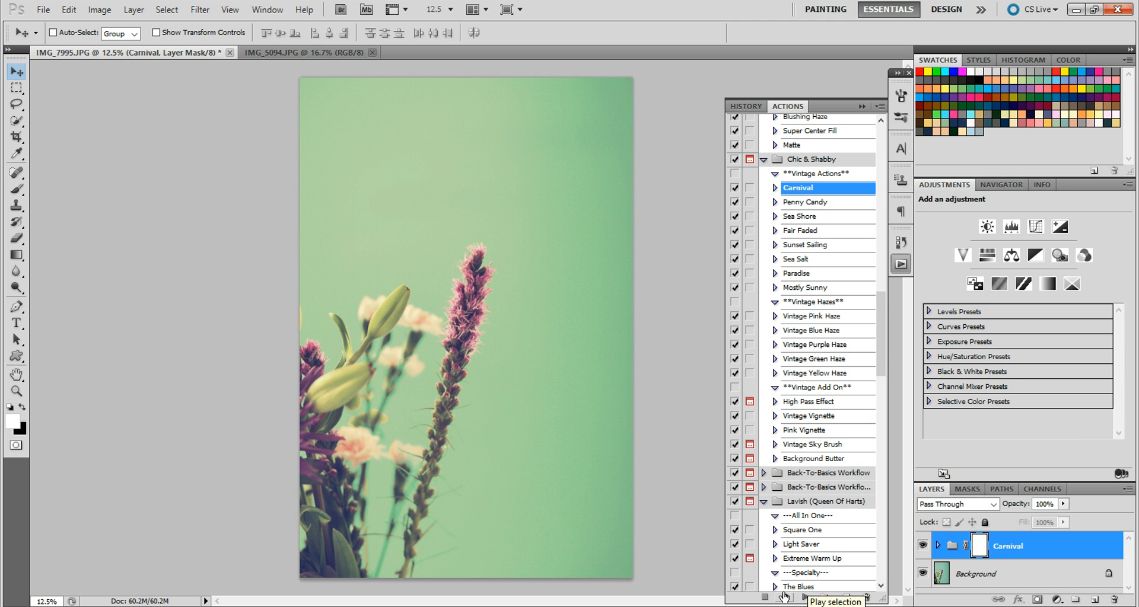
{"action": "left_click", "coordinate": [922, 546]}
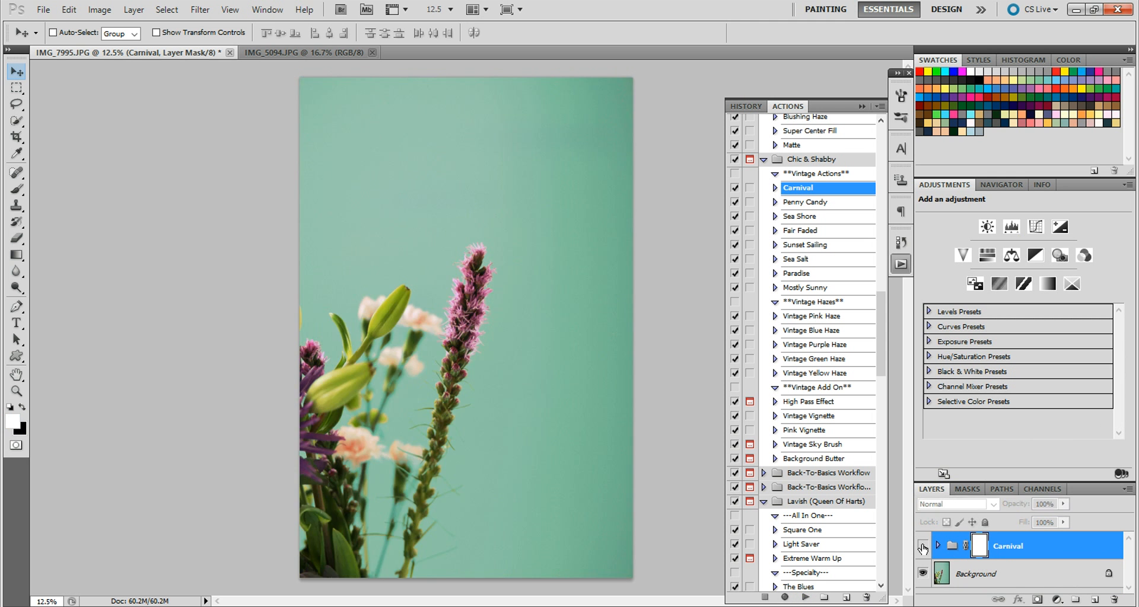
{"action": "left_click", "coordinate": [923, 546]}
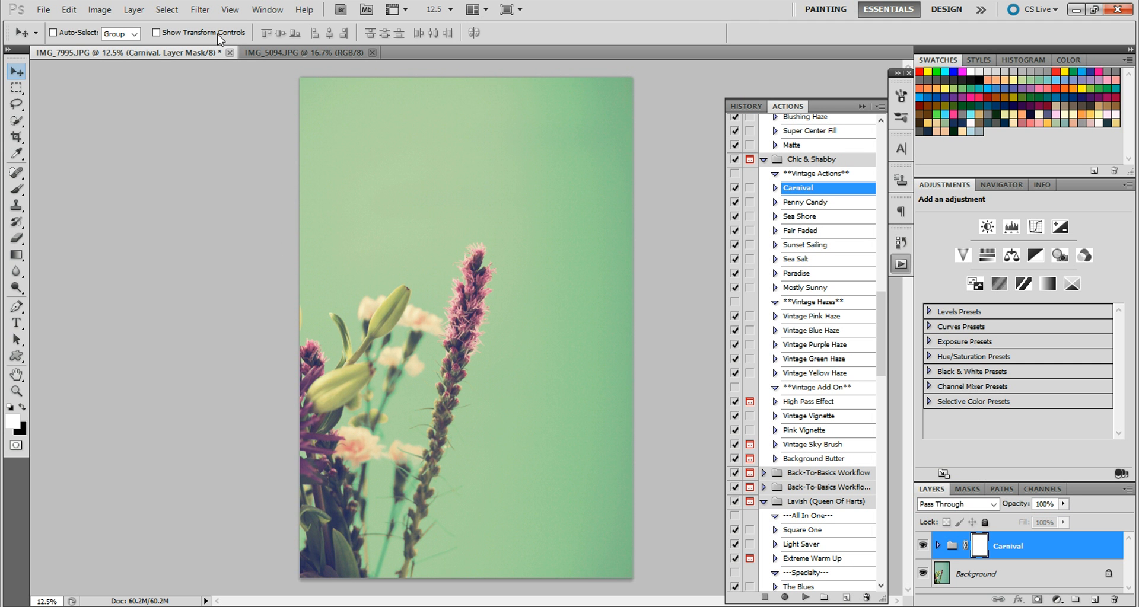
{"action": "left_click", "coordinate": [134, 9]}
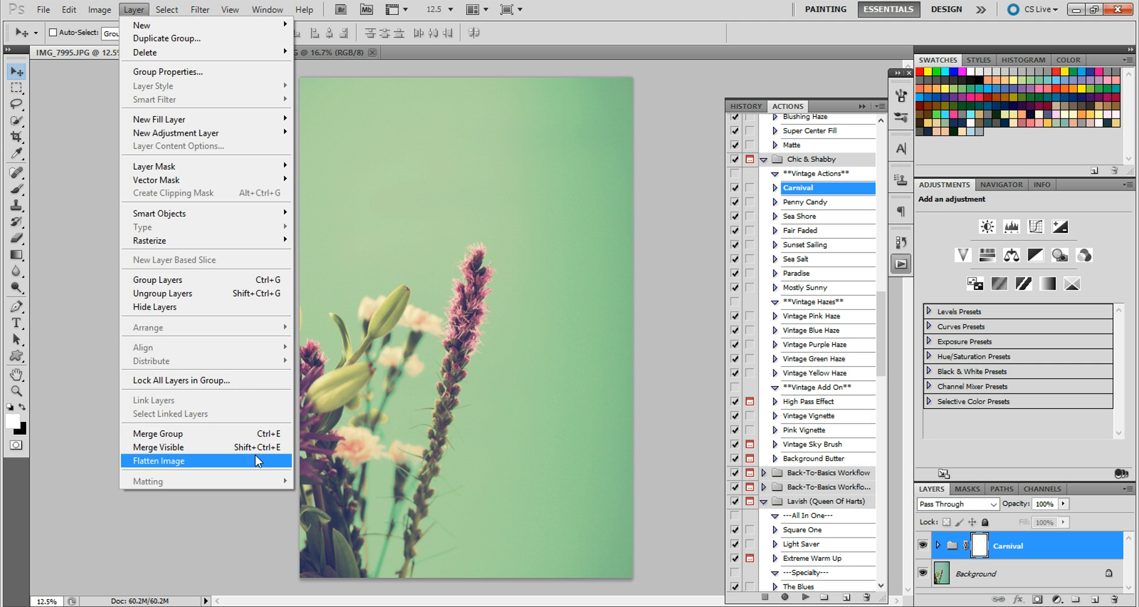
{"action": "left_click", "coordinate": [256, 457]}
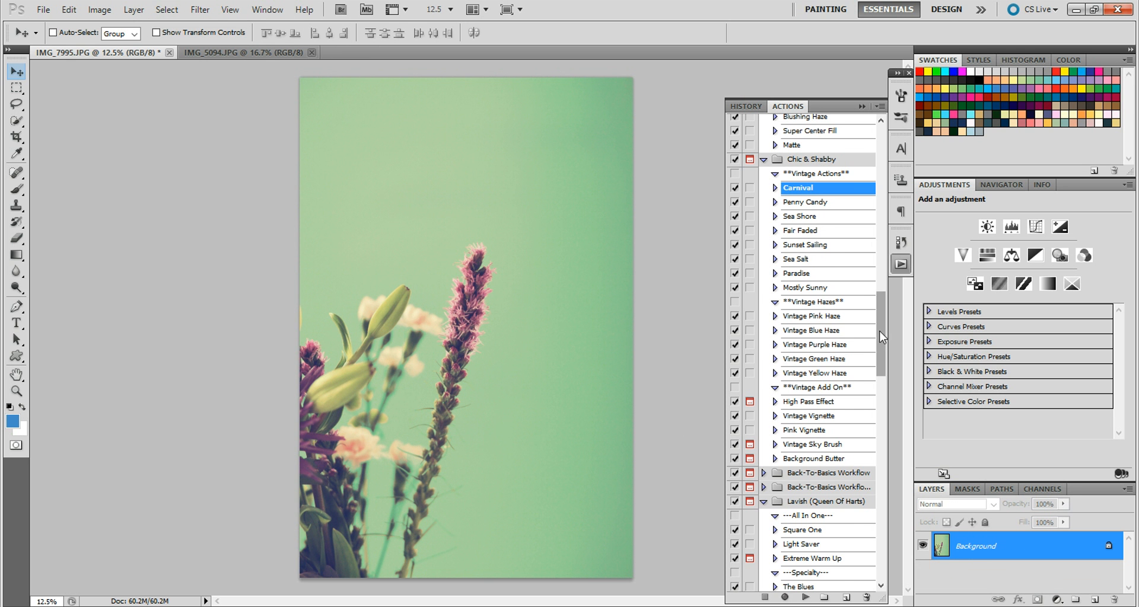
Run the Oil Painting Brush action from the Brushes group on the flattened photo.
{"action": "left_click_drag", "start_coordinate": [881, 337], "coordinate": [881, 285]}
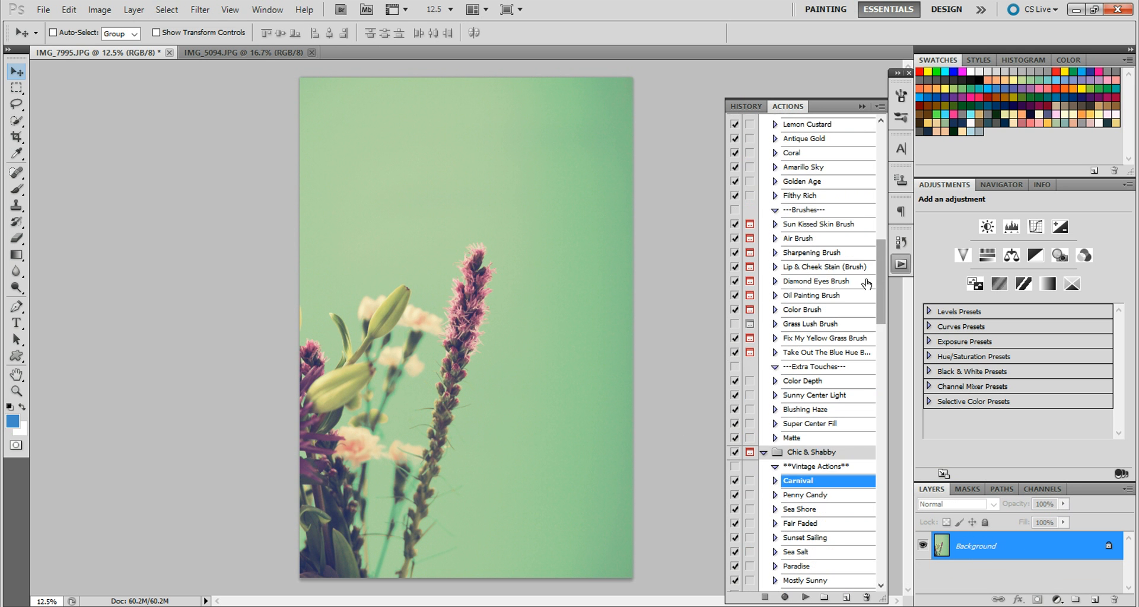
{"action": "left_click", "coordinate": [827, 297]}
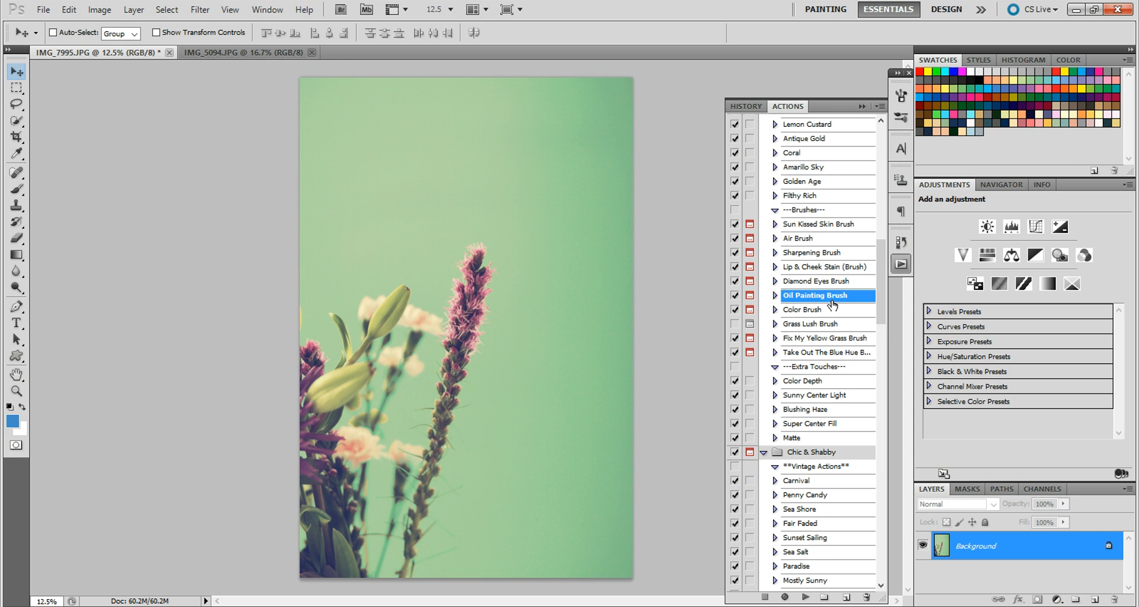
{"action": "left_click", "coordinate": [805, 598]}
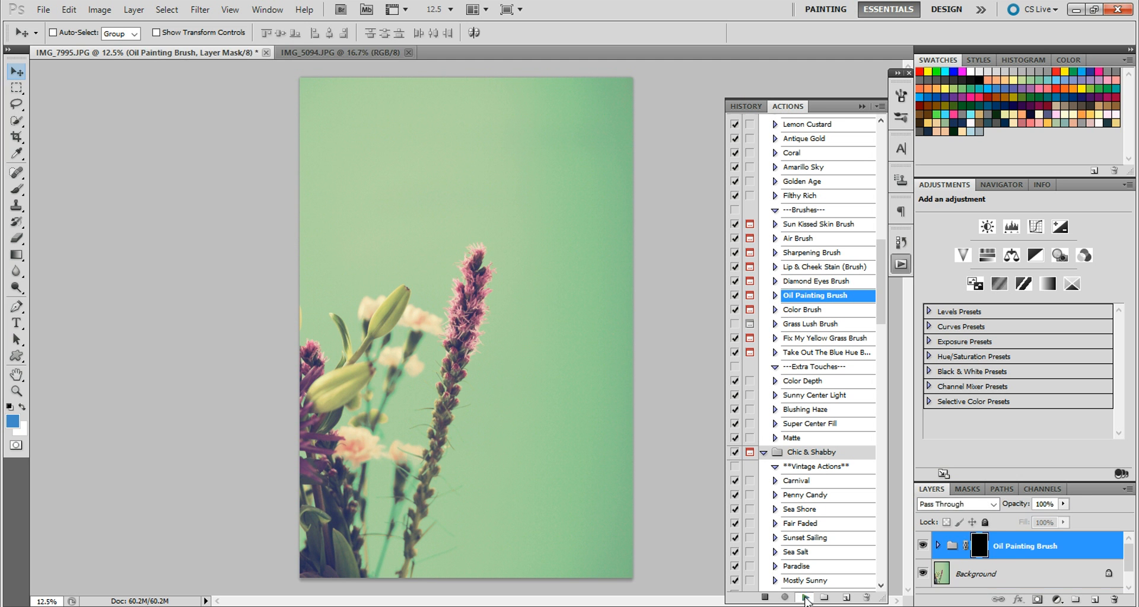
Finish running the Oil Painting Brush action and paint its group mask white across the whole photo.
{"action": "key", "text": "Return"}
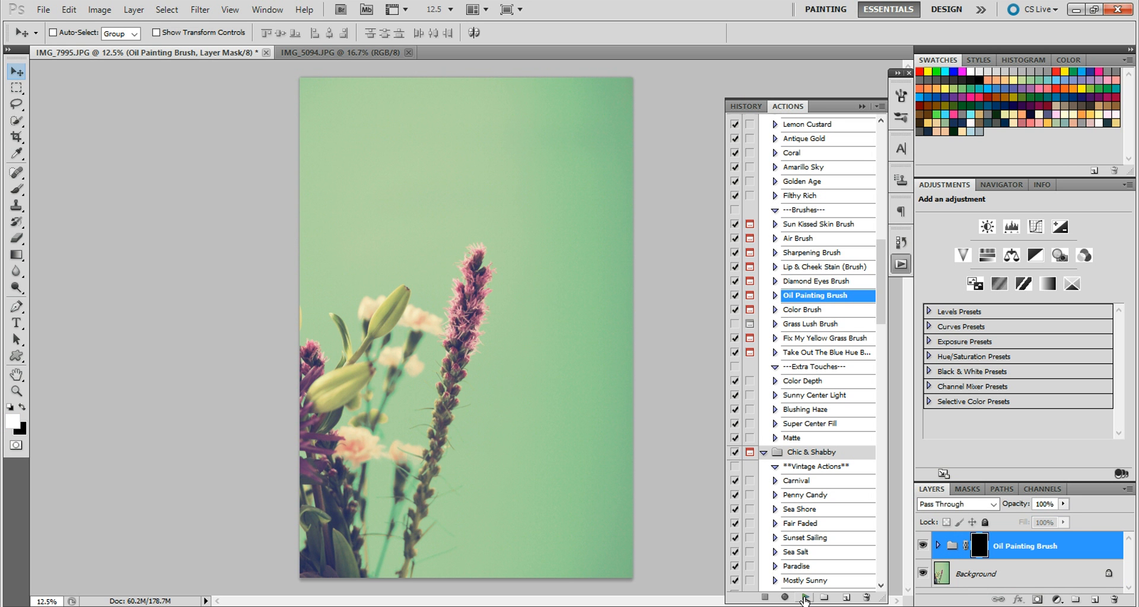
{"action": "left_click", "coordinate": [938, 545]}
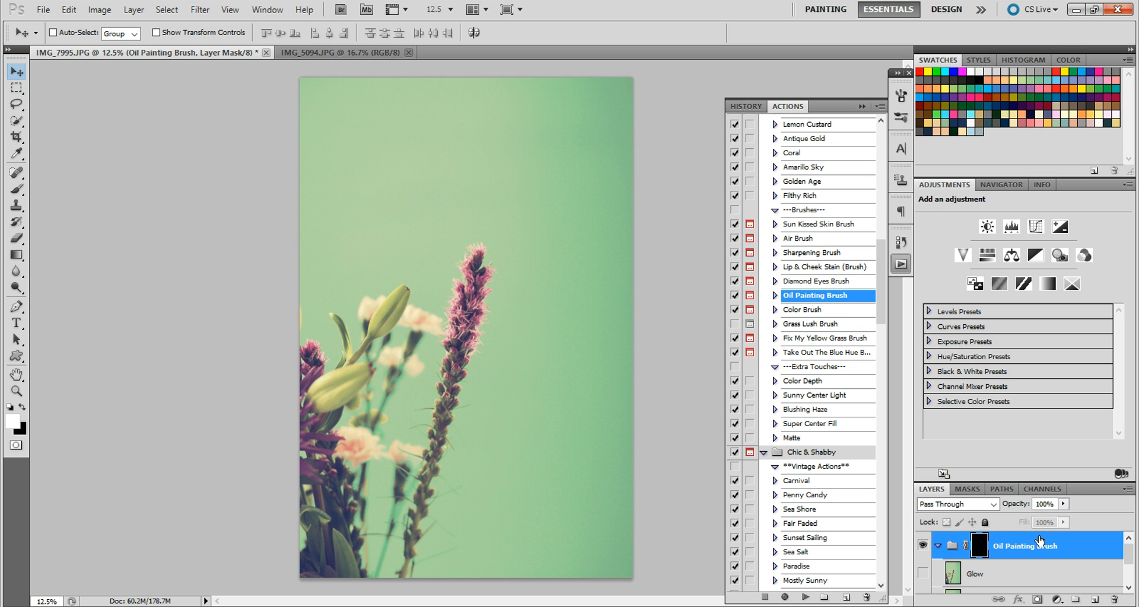
{"action": "left_click", "coordinate": [17, 190]}
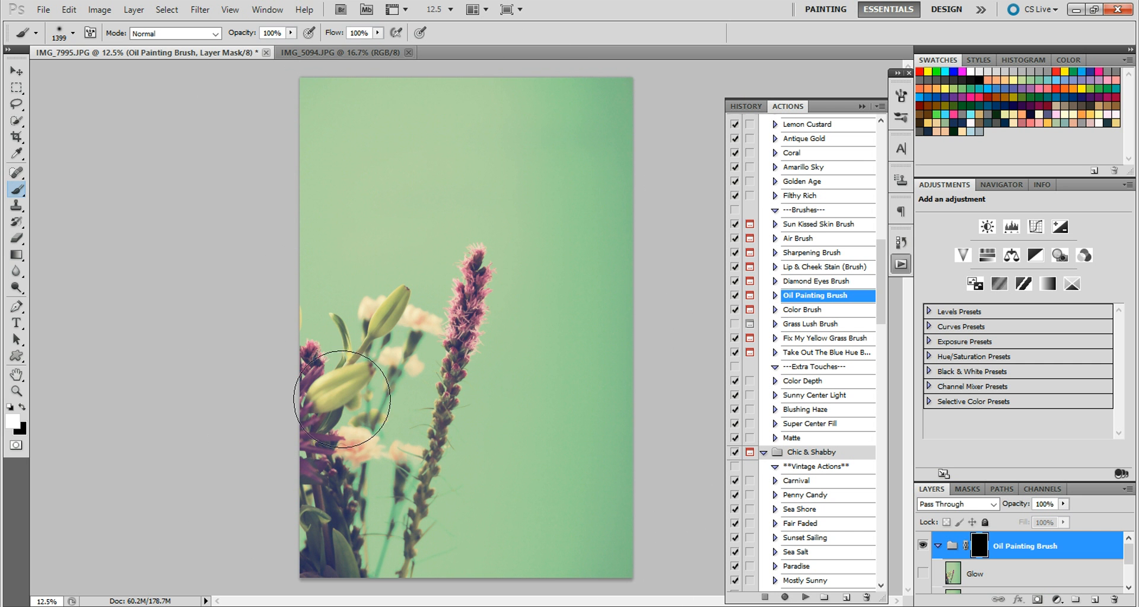
{"action": "mouse_move", "coordinate": [431, 520]}
{"action": "left_mouse_down"}
{"action": "mouse_move", "coordinate": [607, 422]}
{"action": "mouse_move", "coordinate": [637, 206]}
{"action": "mouse_move", "coordinate": [290, 94]}
{"action": "left_mouse_up"}
Mask the oil painting effect off the tall purple flower spike, painting black with a 267 px soft brush.
{"action": "left_click", "coordinate": [23, 407]}
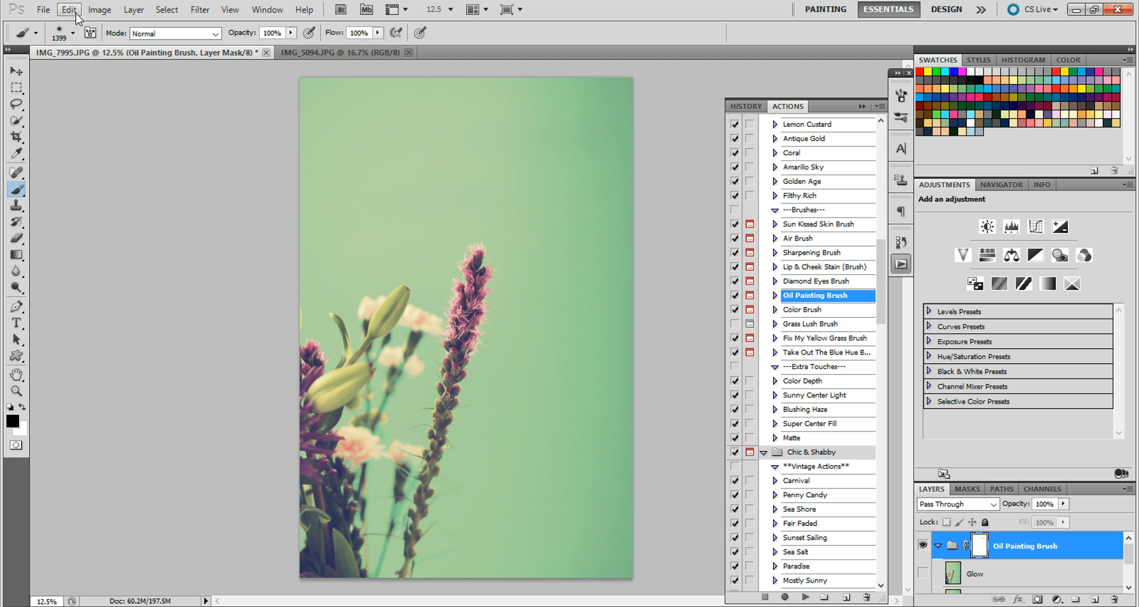
{"action": "left_click", "coordinate": [75, 34]}
{"action": "left_click", "coordinate": [130, 72]}
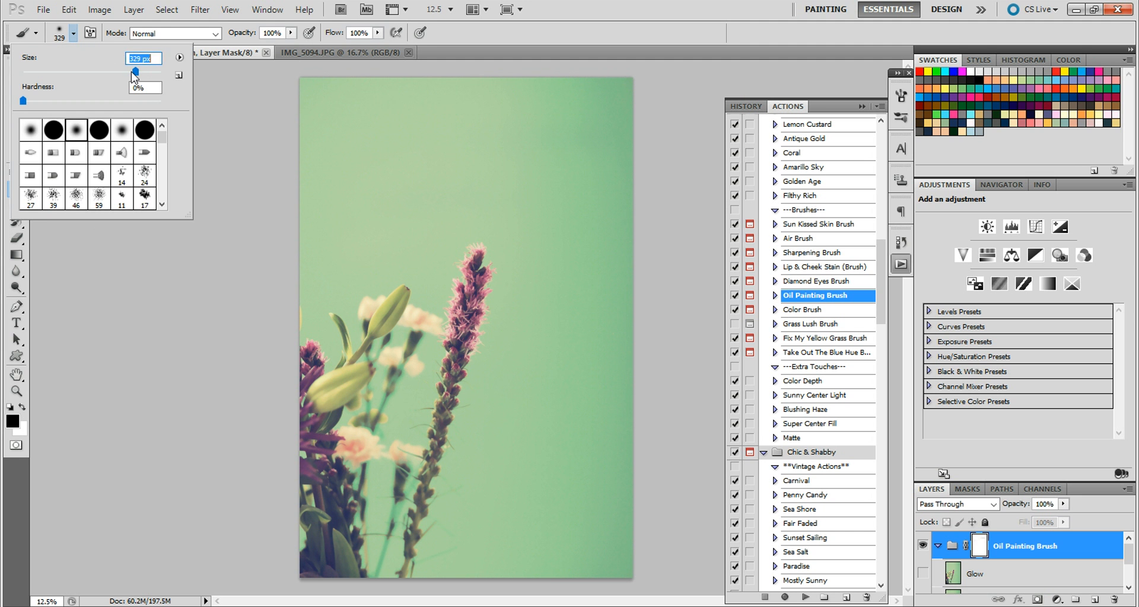
{"action": "left_click", "coordinate": [466, 278]}
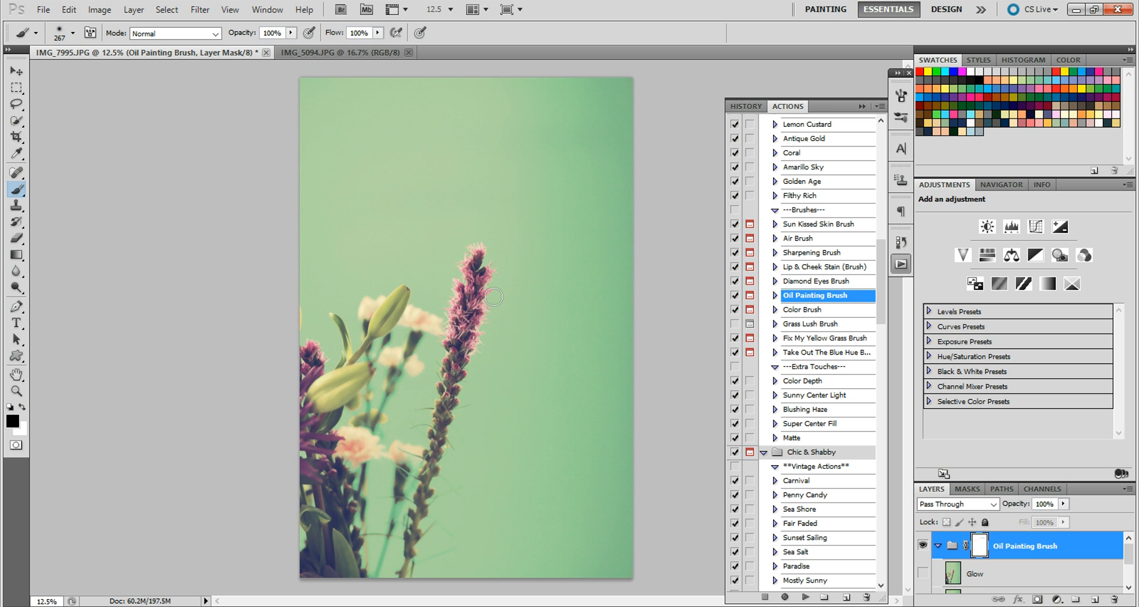
{"action": "left_click_drag", "start_coordinate": [484, 263], "coordinate": [477, 253]}
Flatten the image, discarding the hidden layers.
{"action": "left_click", "coordinate": [133, 9]}
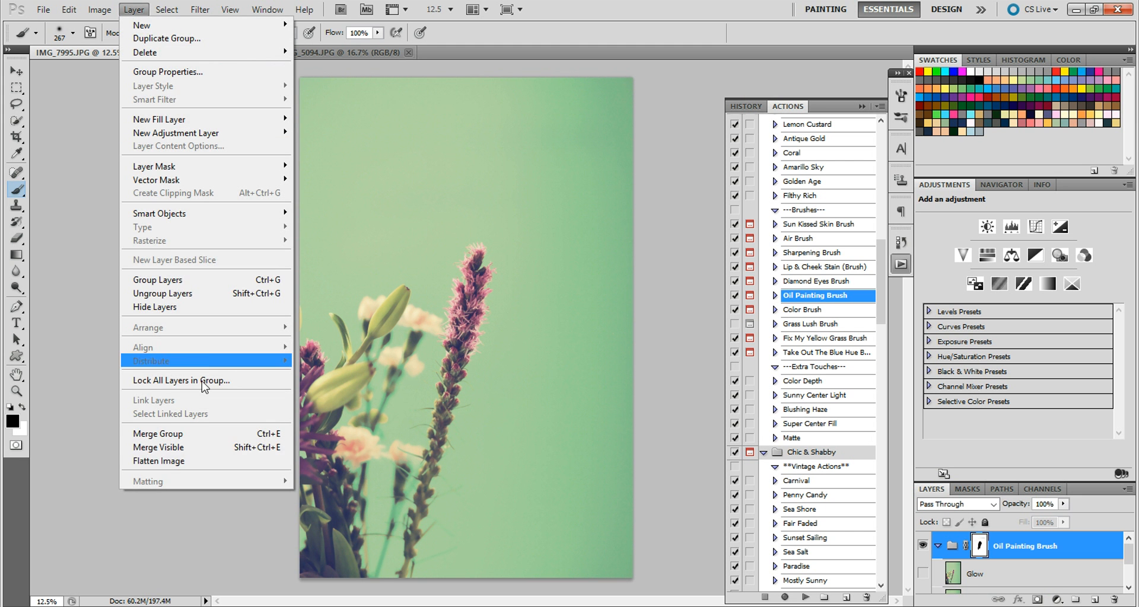
{"action": "left_click", "coordinate": [224, 462]}
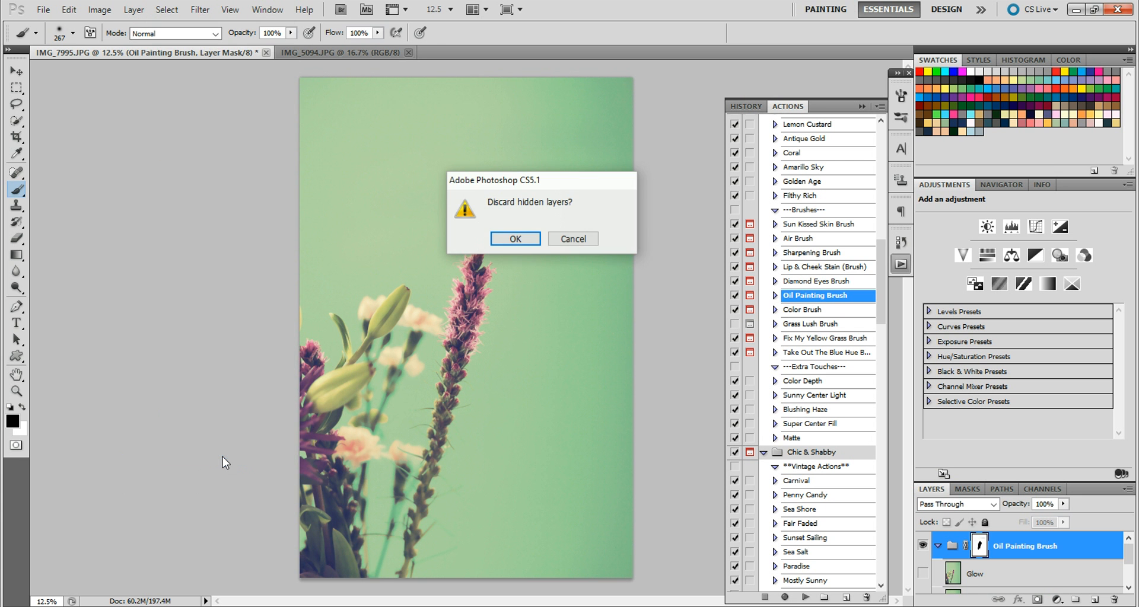
{"action": "left_click", "coordinate": [521, 239]}
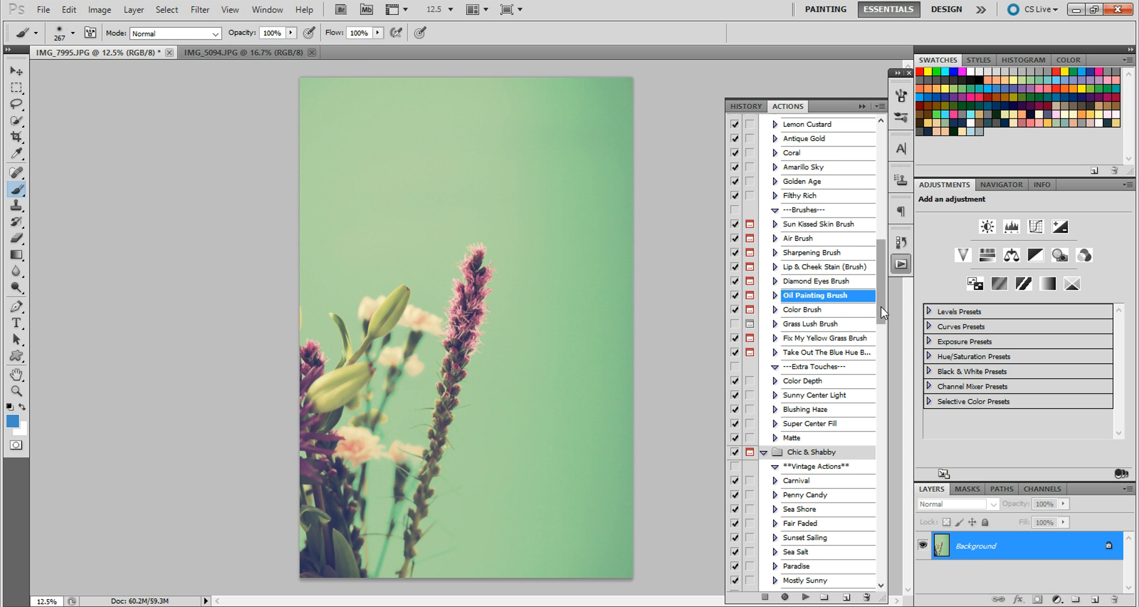
Run the Floral Matte action from the Heirloom set, compare with the effect hidden, and flatten the image.
{"action": "left_click_drag", "start_coordinate": [881, 312], "coordinate": [882, 197]}
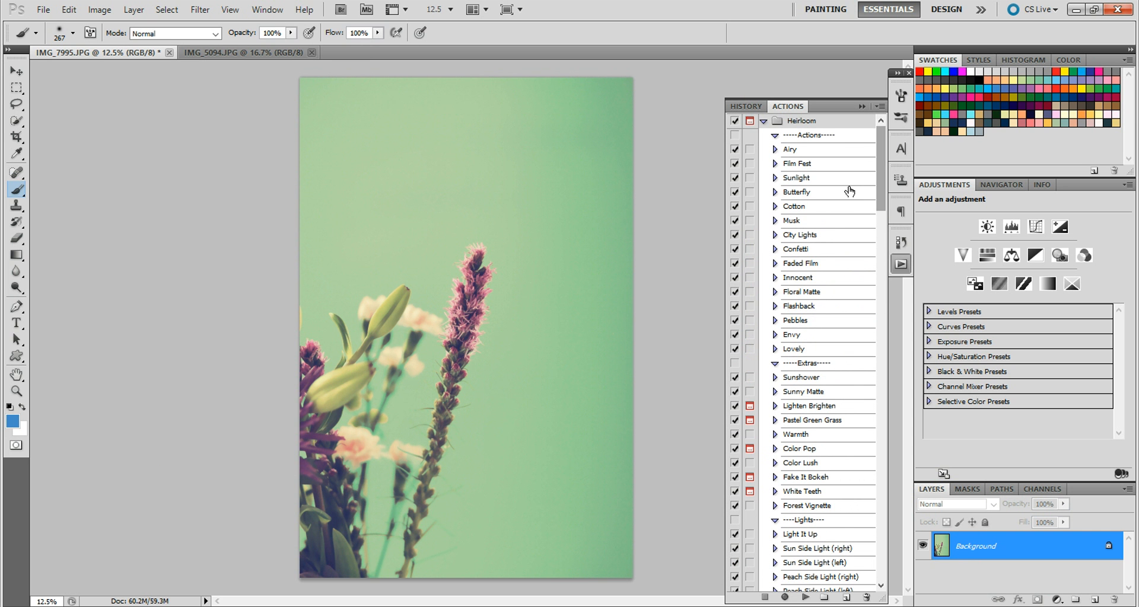
{"action": "left_click", "coordinate": [819, 291]}
{"action": "left_click", "coordinate": [805, 597]}
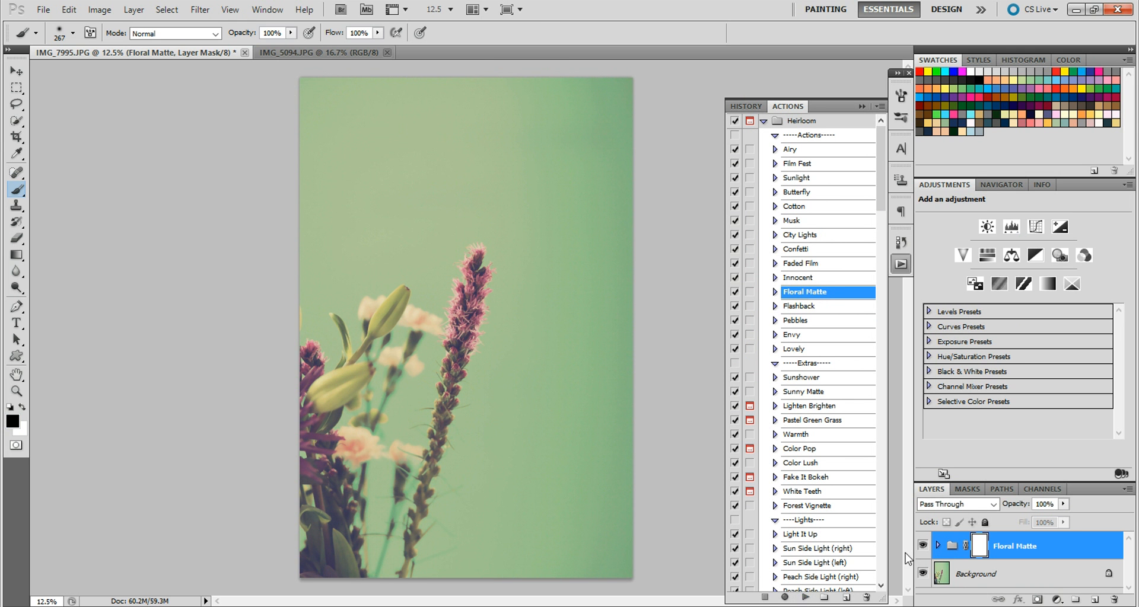
{"action": "left_click", "coordinate": [922, 545]}
{"action": "left_click", "coordinate": [922, 545]}
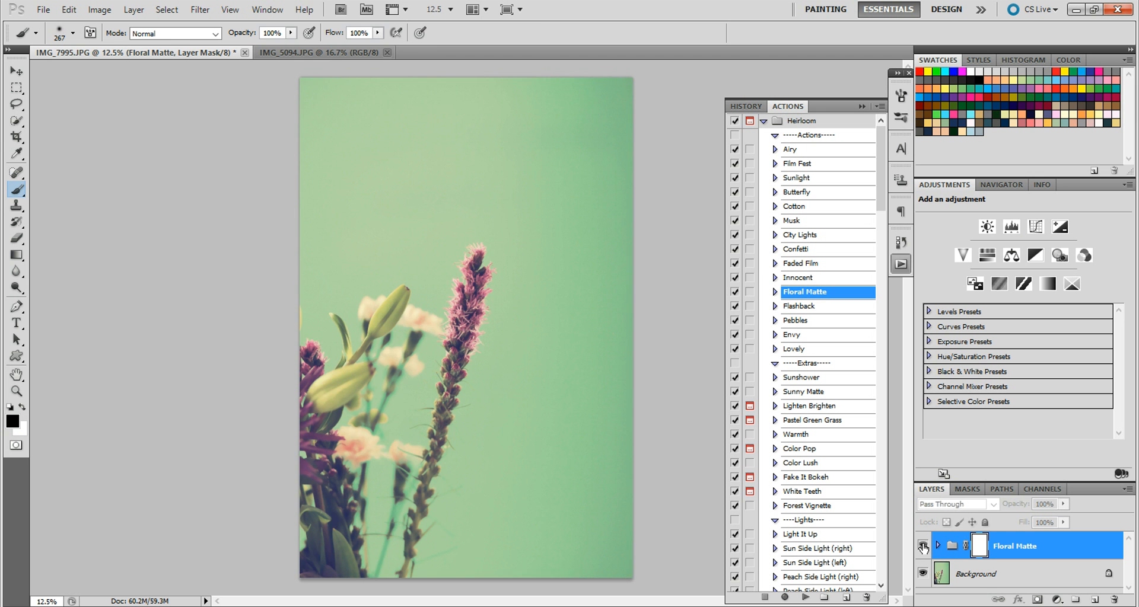
{"action": "left_click", "coordinate": [133, 10]}
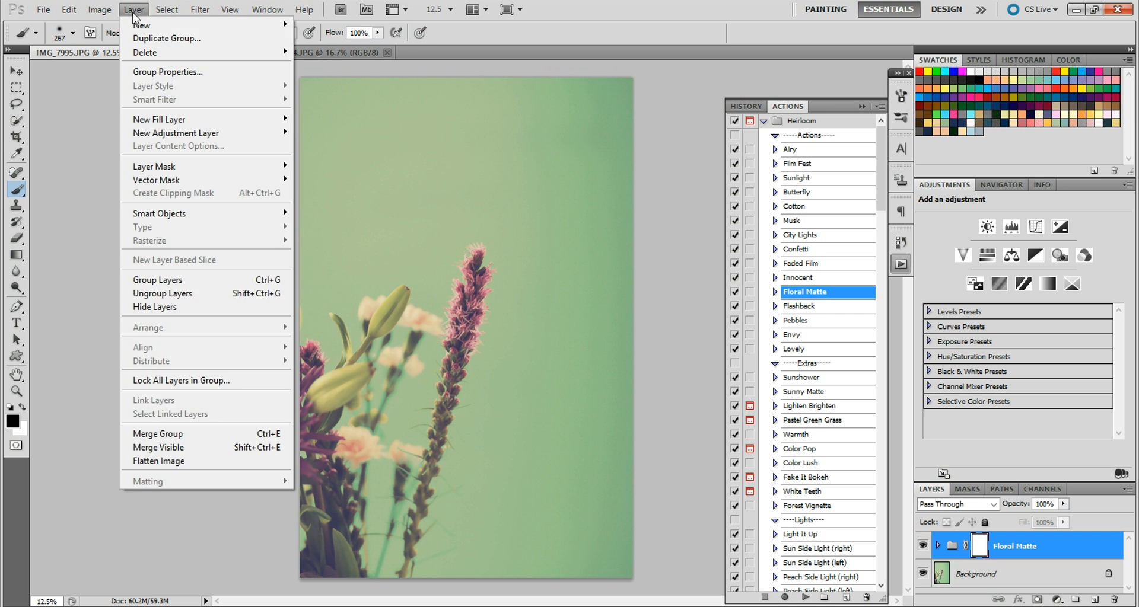
{"action": "left_click", "coordinate": [214, 463]}
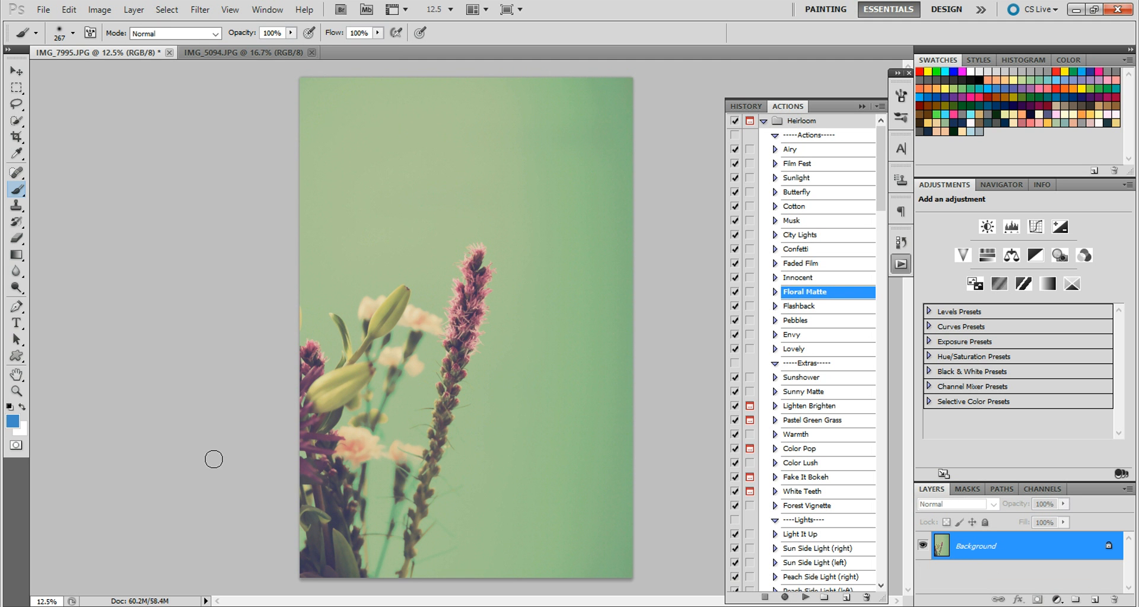
Collapse the actions list and float the IMG_5094.JPG cloud image in its own window beside the flower photo.
{"action": "left_click", "coordinate": [862, 107]}
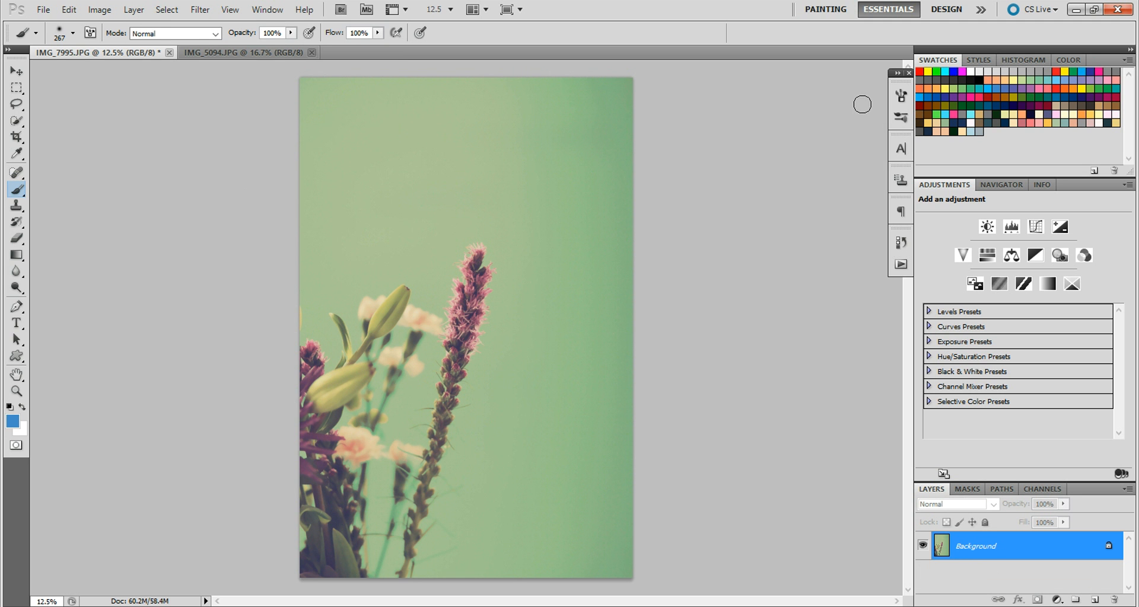
{"action": "left_click", "coordinate": [17, 71]}
{"action": "left_click_drag", "start_coordinate": [252, 52], "coordinate": [482, 291]}
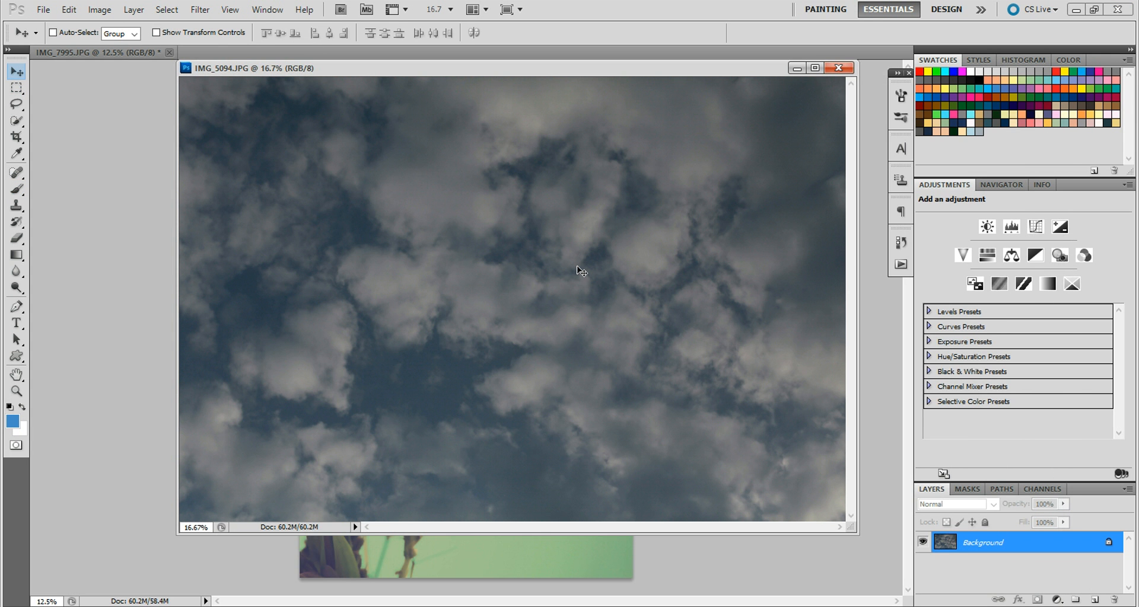
{"action": "left_click_drag", "start_coordinate": [725, 70], "coordinate": [766, 74]}
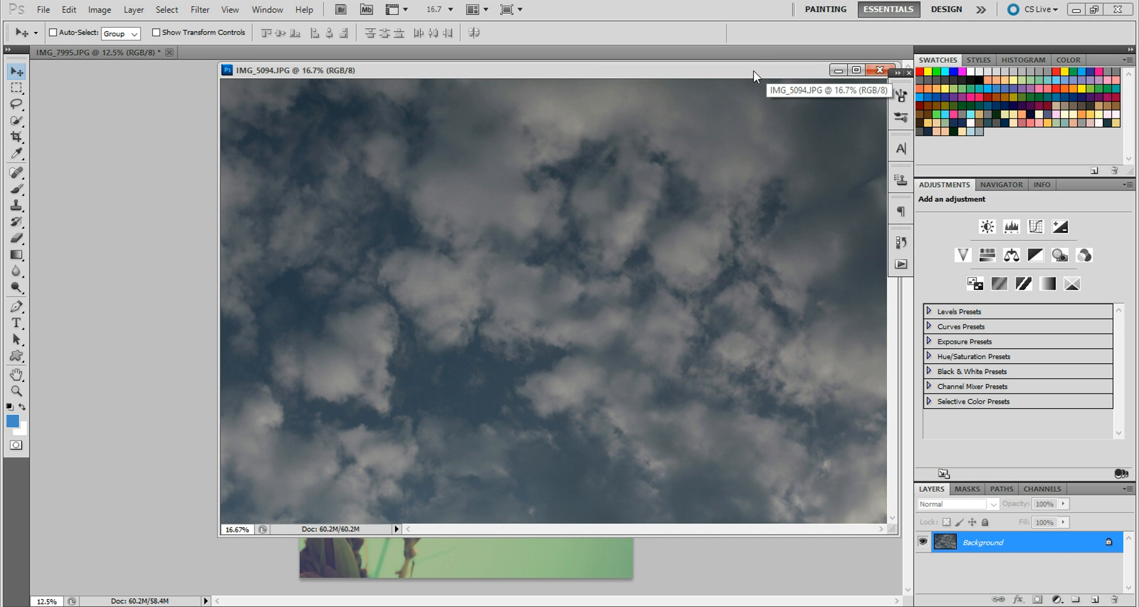
{"action": "left_click_drag", "start_coordinate": [753, 70], "coordinate": [993, 6]}
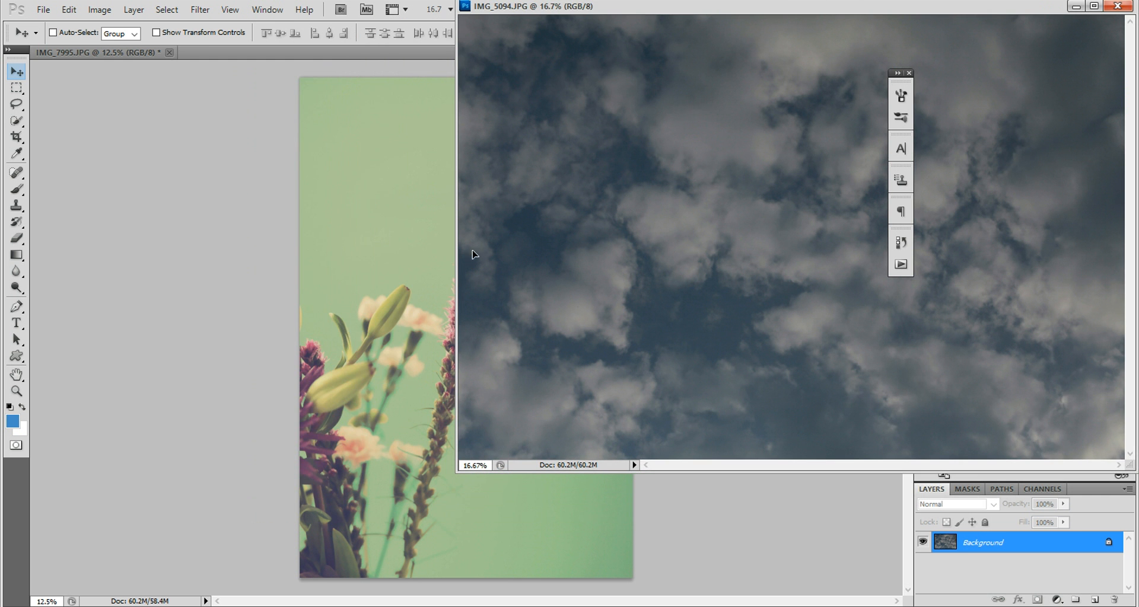
Copy the cloud image onto the flower photo as a layer, minimize its source window and centre the clouds over the photo.
{"action": "left_click_drag", "start_coordinate": [473, 254], "coordinate": [419, 280]}
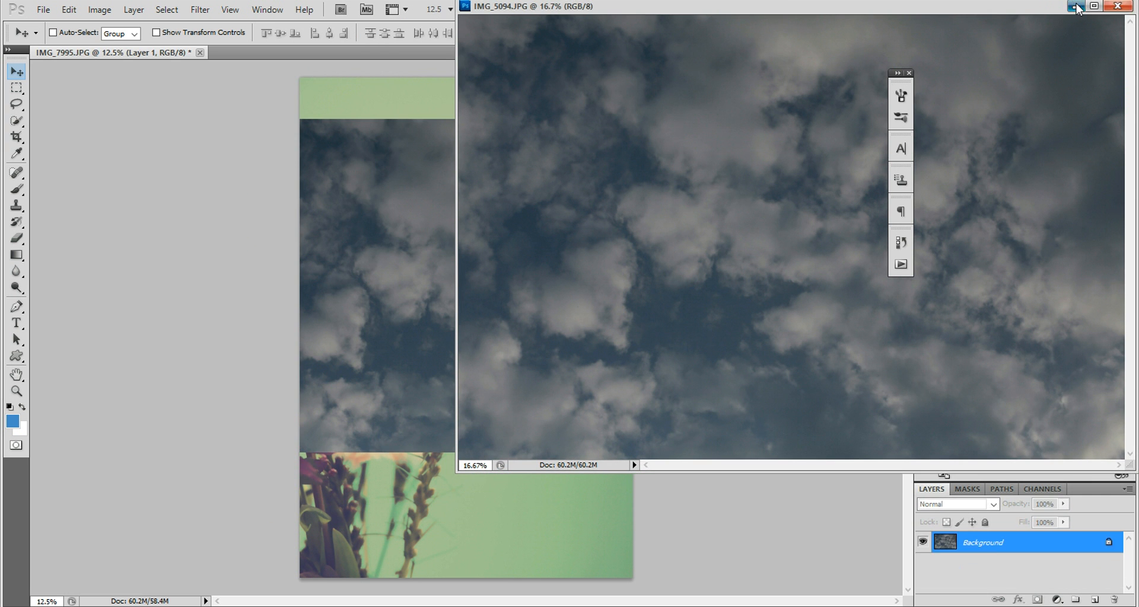
{"action": "left_click", "coordinate": [1075, 7]}
{"action": "left_click_drag", "start_coordinate": [480, 349], "coordinate": [493, 287]}
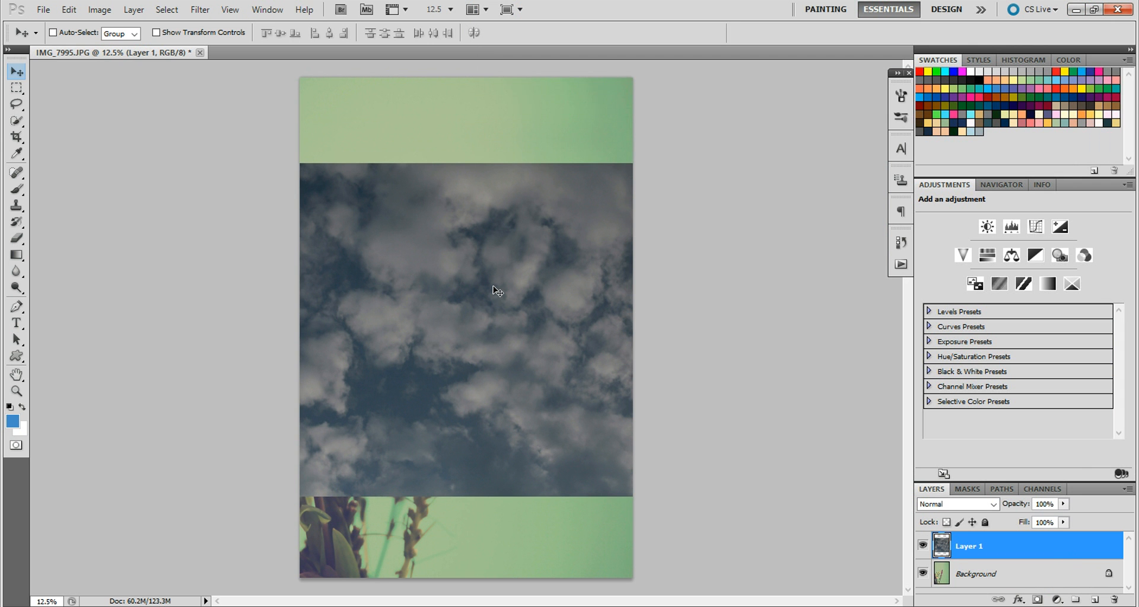
Free-transform a copy of the cloud layer to about 152% width and 155% height, covering the whole photo.
{"action": "key", "text": "ctrl+t"}
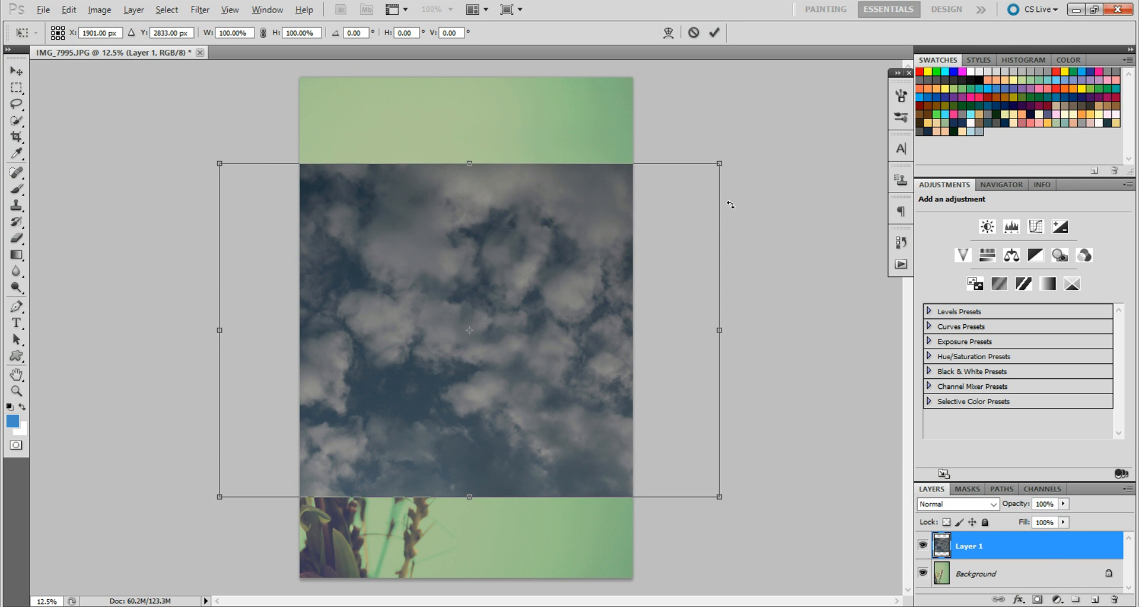
{"action": "left_click_drag", "start_coordinate": [760, 250], "coordinate": [766, 170]}
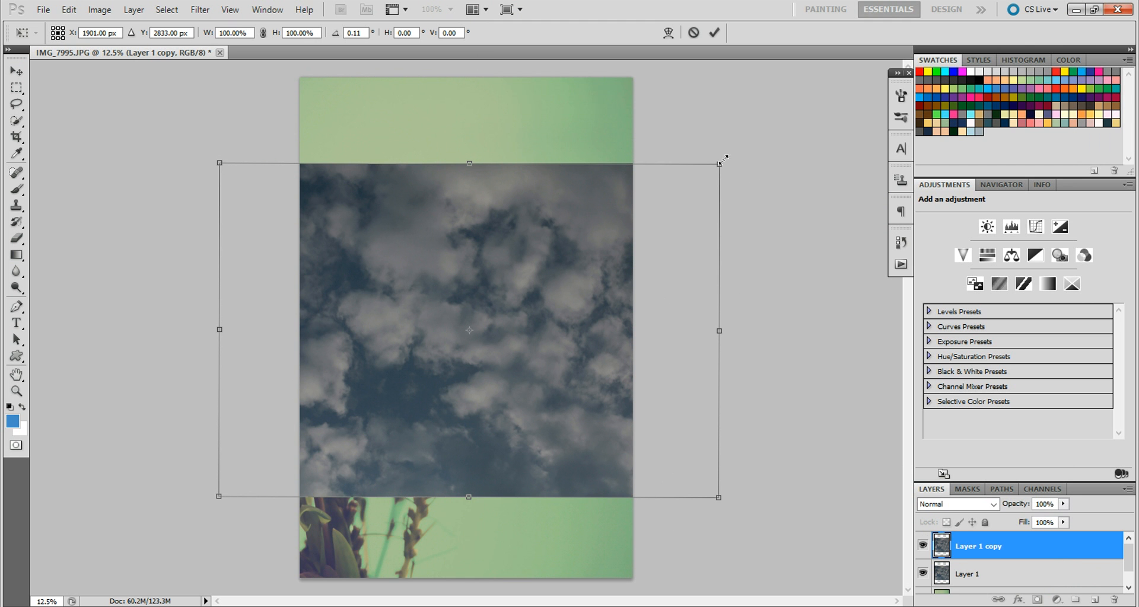
{"action": "left_click_drag", "start_coordinate": [722, 160], "coordinate": [892, 68]}
{"action": "left_click_drag", "start_coordinate": [217, 497], "coordinate": [128, 585]}
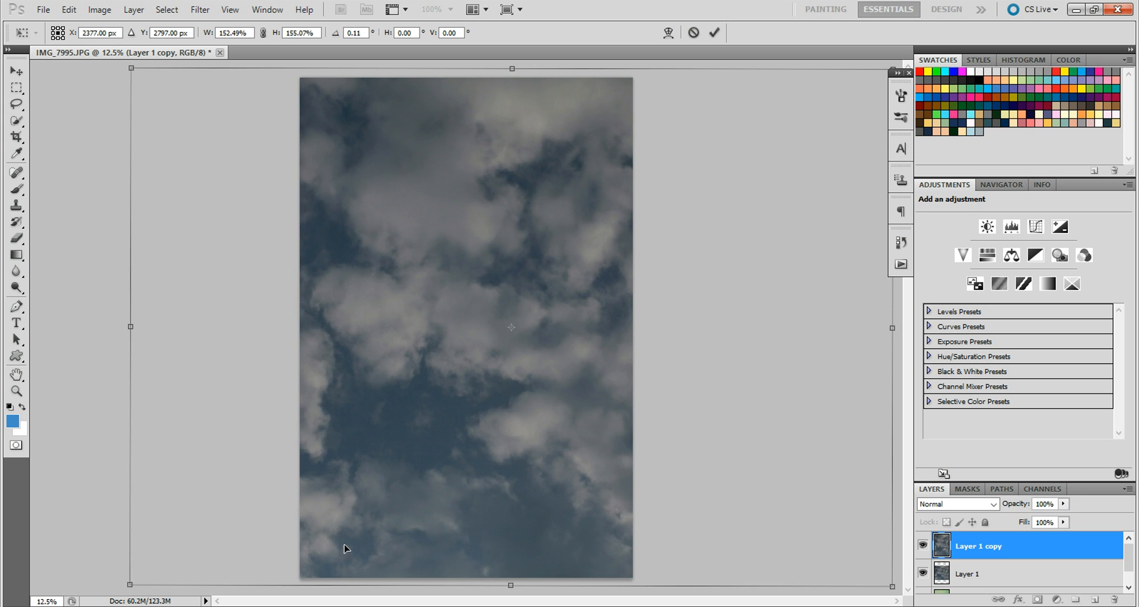
{"action": "left_click_drag", "start_coordinate": [446, 461], "coordinate": [468, 450]}
{"action": "key", "text": "Return"}
Delete the original cloud layer, Layer 1, keeping only the enlarged copy.
{"action": "key", "text": "ctrl+e"}
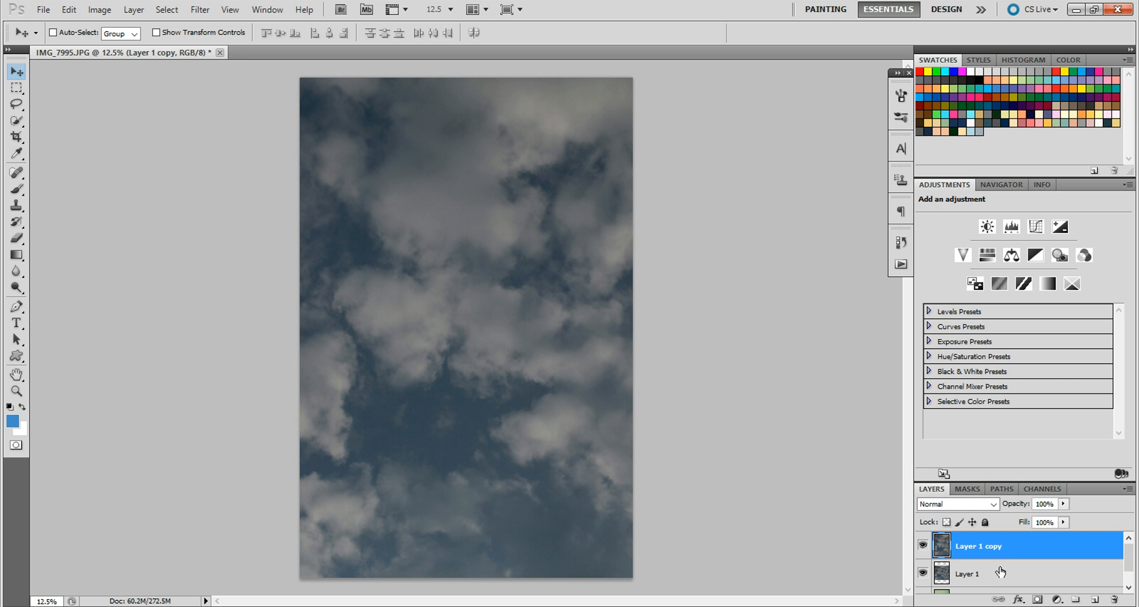
{"action": "left_click", "coordinate": [999, 573]}
{"action": "left_click", "coordinate": [1114, 600]}
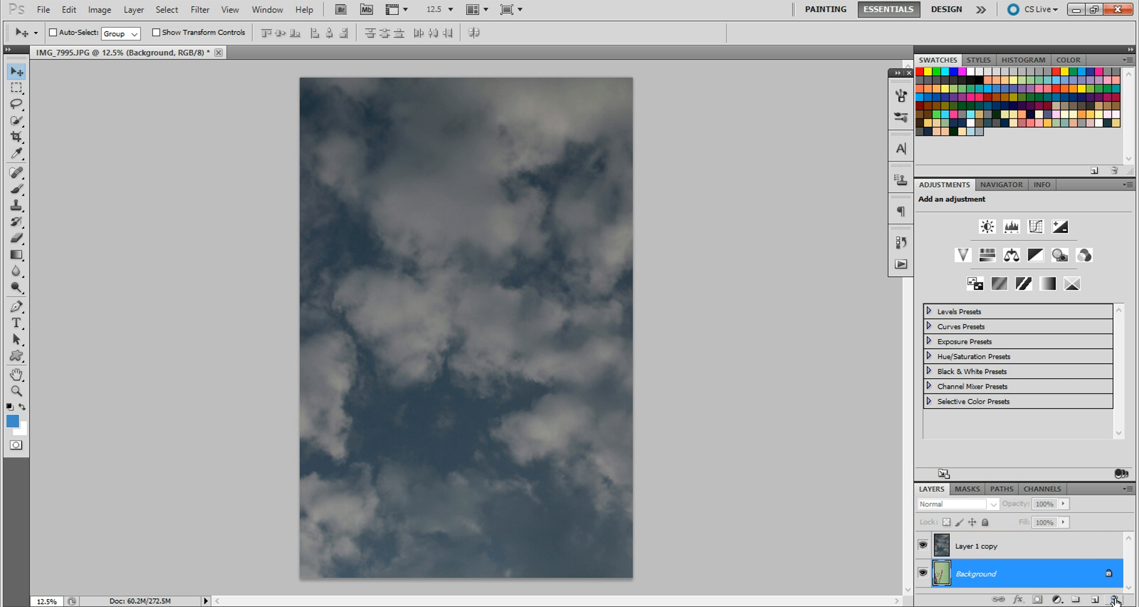
Set the Layer 1 copy cloud layer's blend mode to Soft Light and compare the photo with the layer hidden.
{"action": "left_click", "coordinate": [1078, 556]}
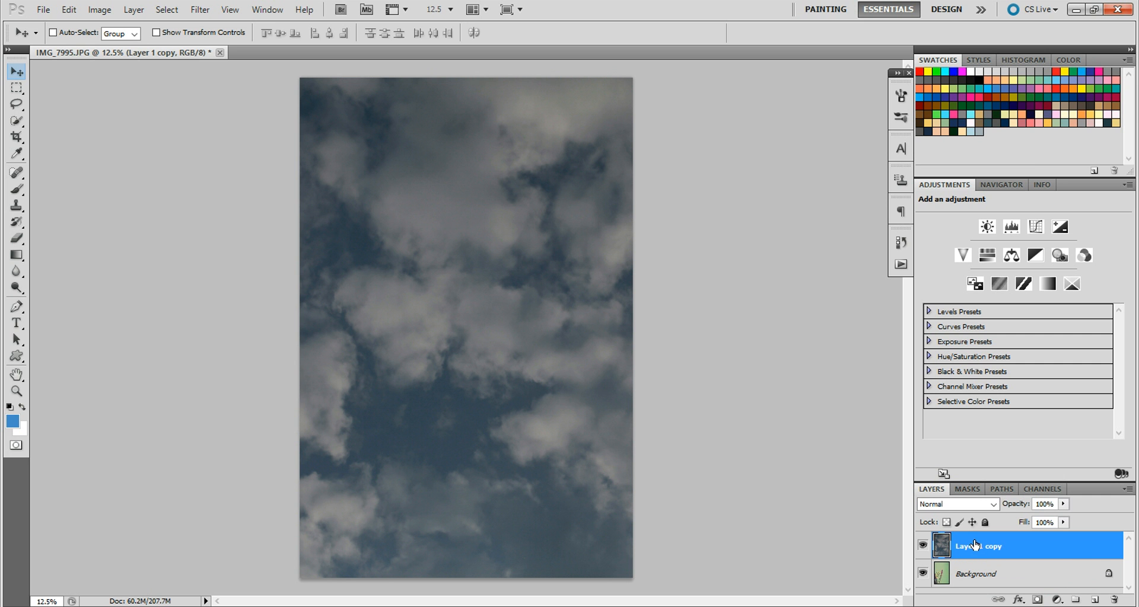
{"action": "left_click", "coordinate": [993, 505]}
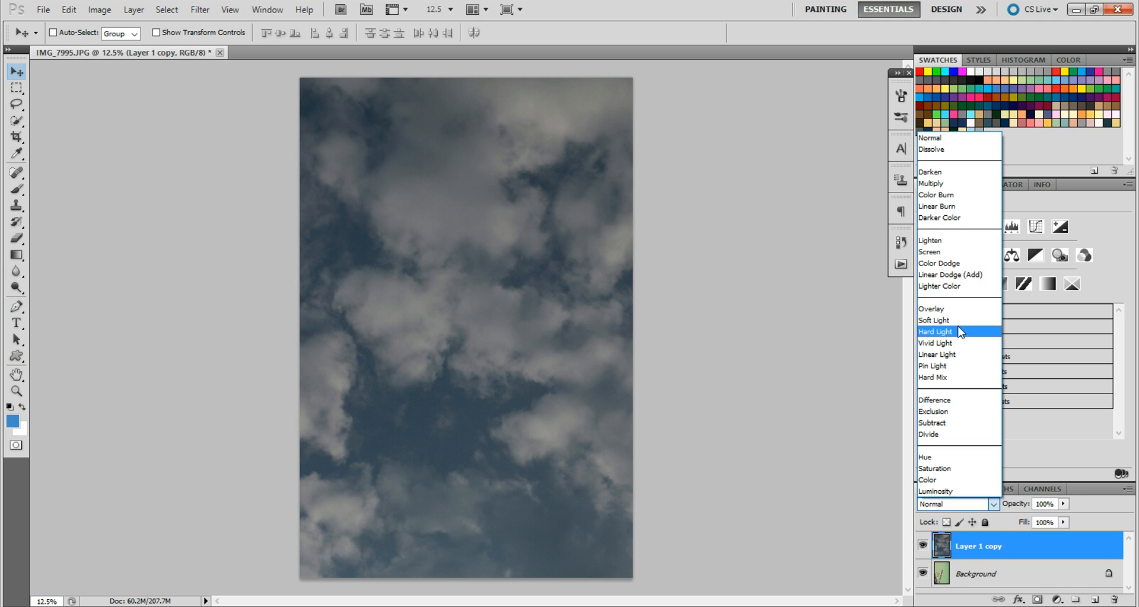
{"action": "left_click", "coordinate": [959, 326]}
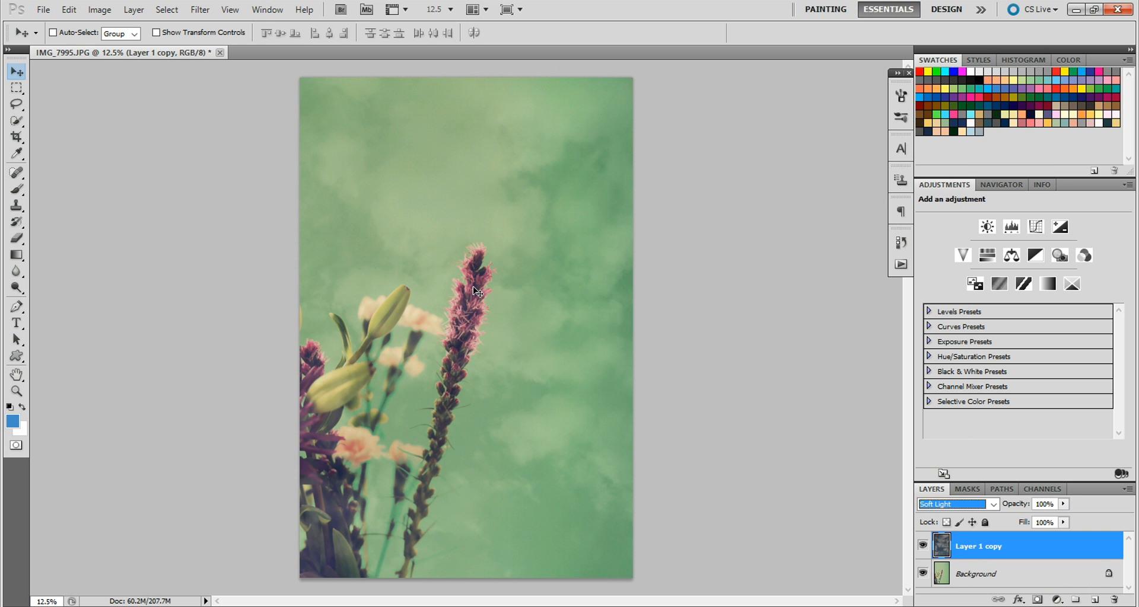
{"action": "left_click", "coordinate": [922, 546]}
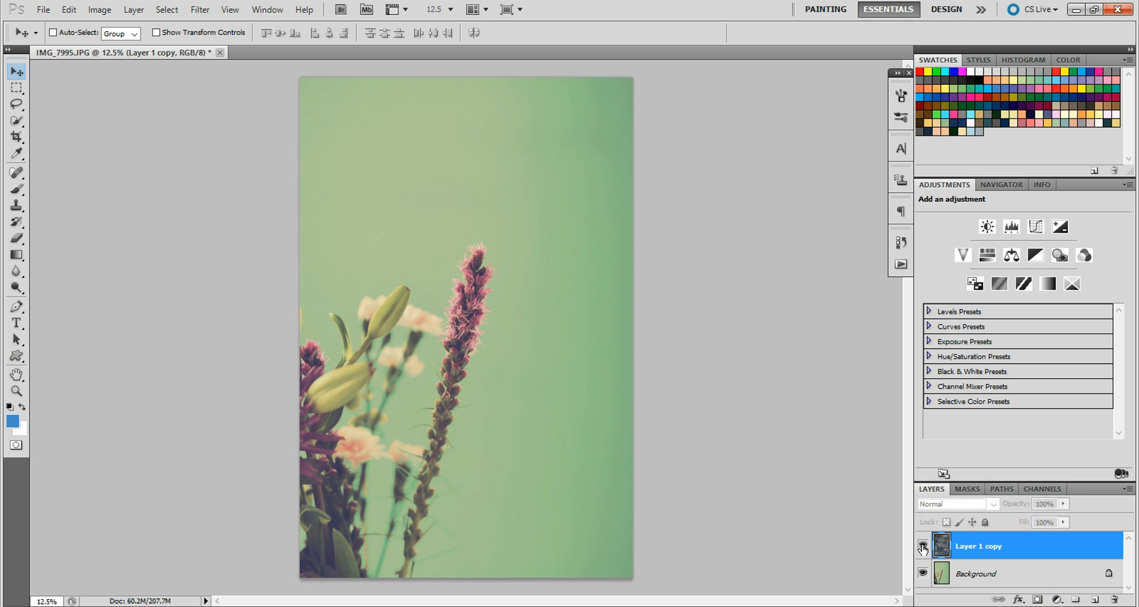
{"action": "left_click", "coordinate": [922, 547]}
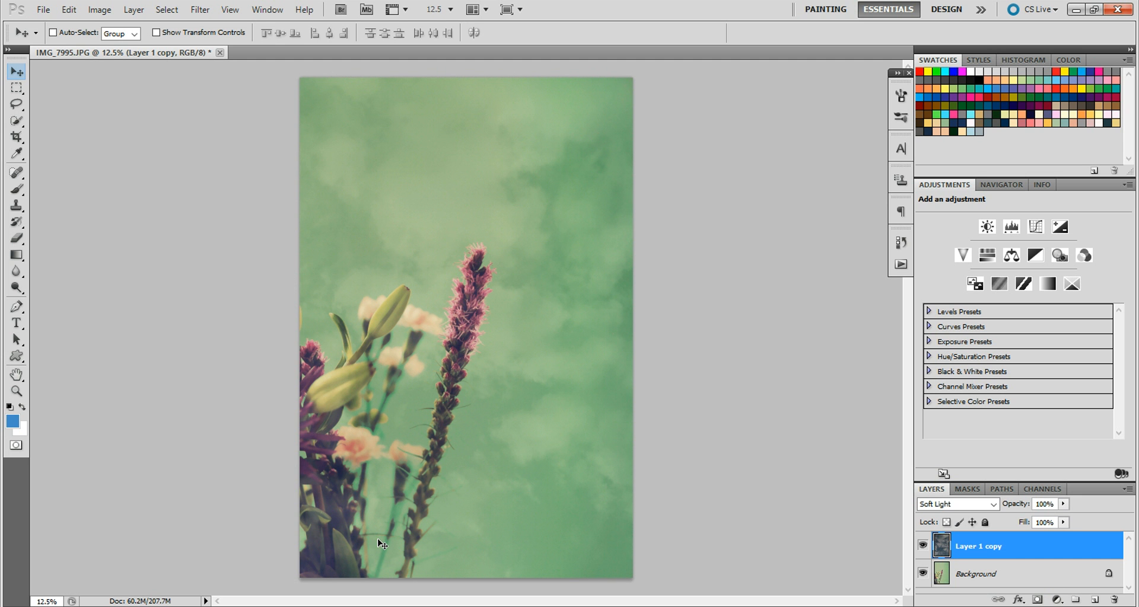
Switch to the Enchanting Lights Series II folder in File Explorer and place sun flare 17 into the flower photo.
{"action": "mouse_move", "coordinate": [361, 596]}
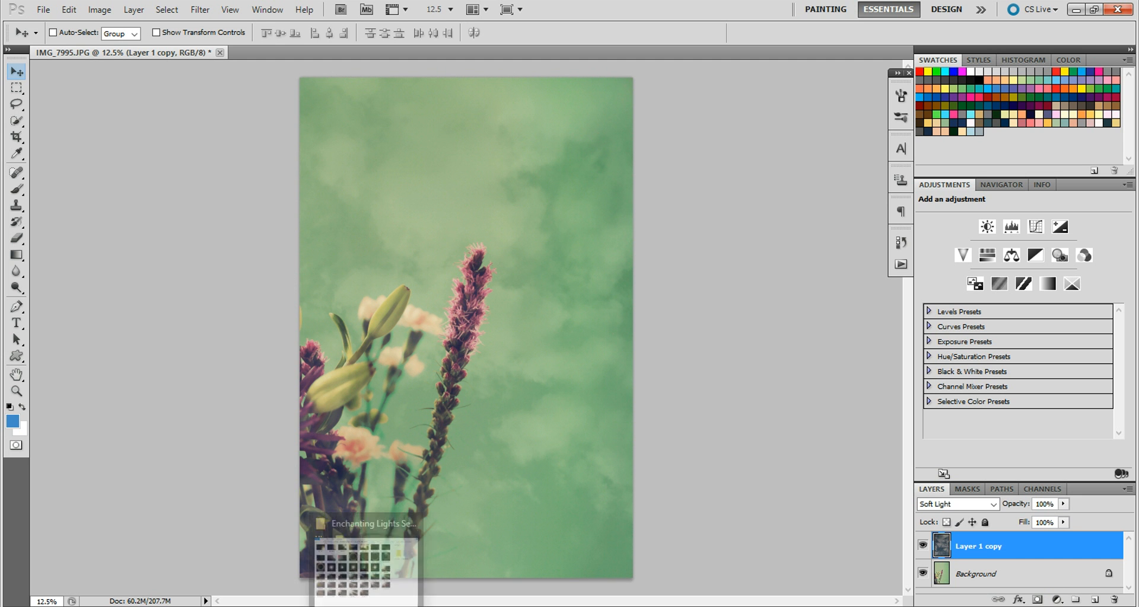
{"action": "left_click", "coordinate": [359, 561]}
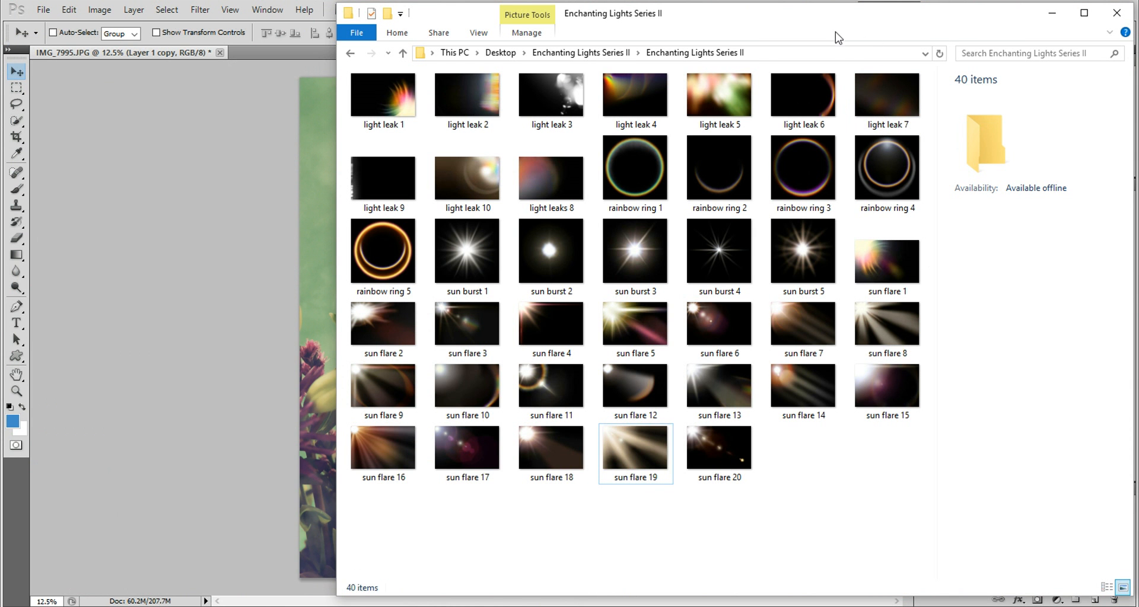
{"action": "left_click_drag", "start_coordinate": [956, 23], "coordinate": [1058, 22]}
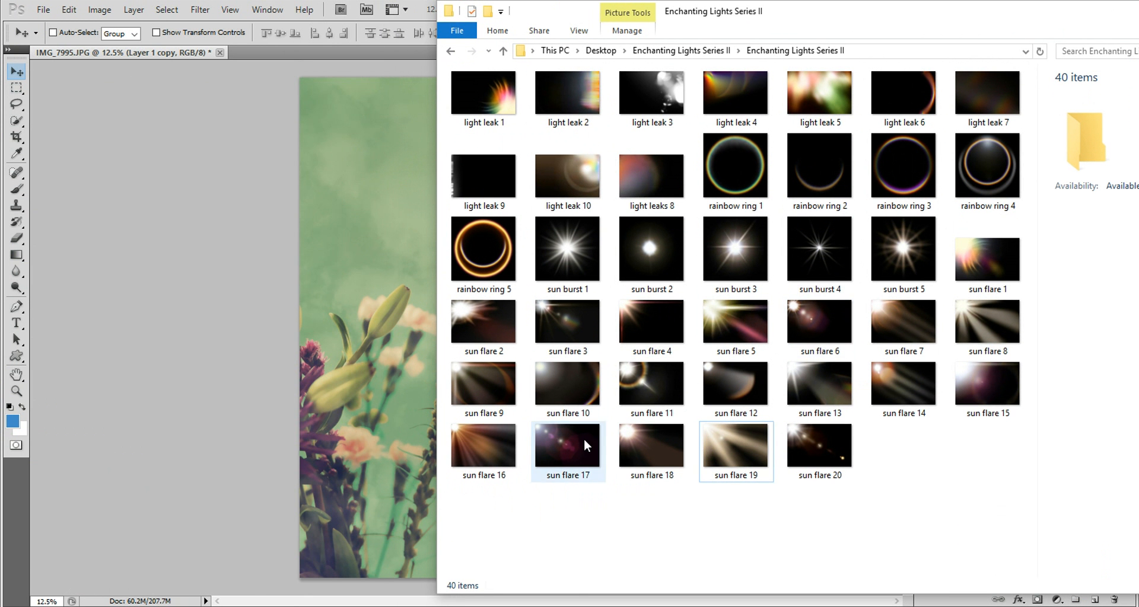
{"action": "left_click_drag", "start_coordinate": [581, 442], "coordinate": [387, 441]}
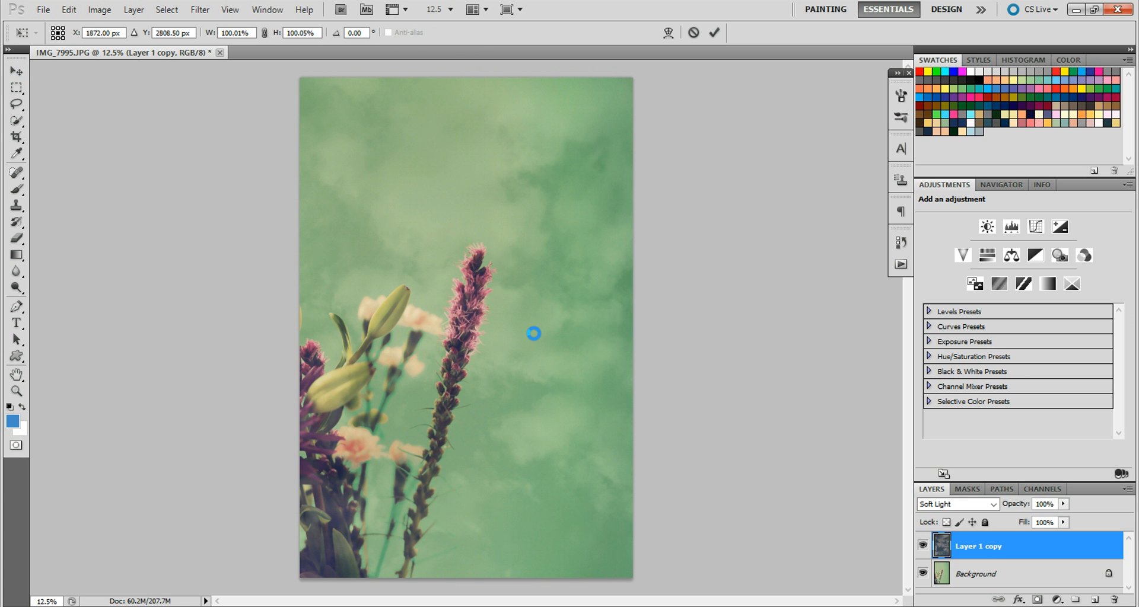
Rotate the placed sun flare 17 about 89° and scale it to about 434% width and 447% height, covering the whole photo.
{"action": "left_click_drag", "start_coordinate": [603, 293], "coordinate": [540, 424]}
{"action": "left_click_drag", "start_coordinate": [454, 271], "coordinate": [396, 148]}
{"action": "left_click_drag", "start_coordinate": [375, 197], "coordinate": [632, 592]}
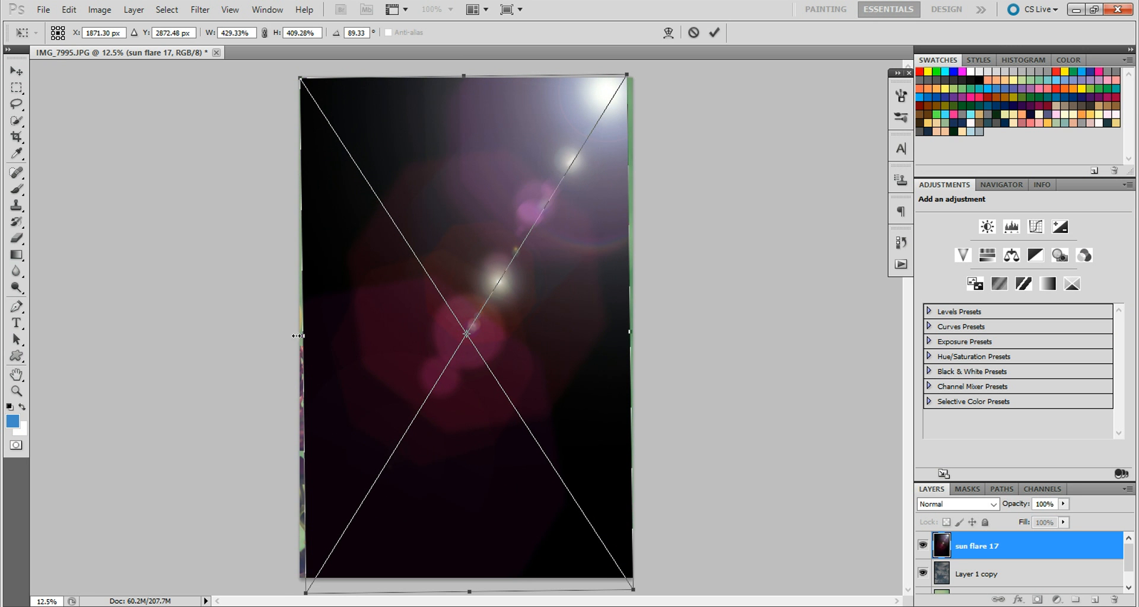
{"action": "left_click_drag", "start_coordinate": [295, 335], "coordinate": [290, 335]}
{"action": "left_click_drag", "start_coordinate": [460, 76], "coordinate": [458, 70]}
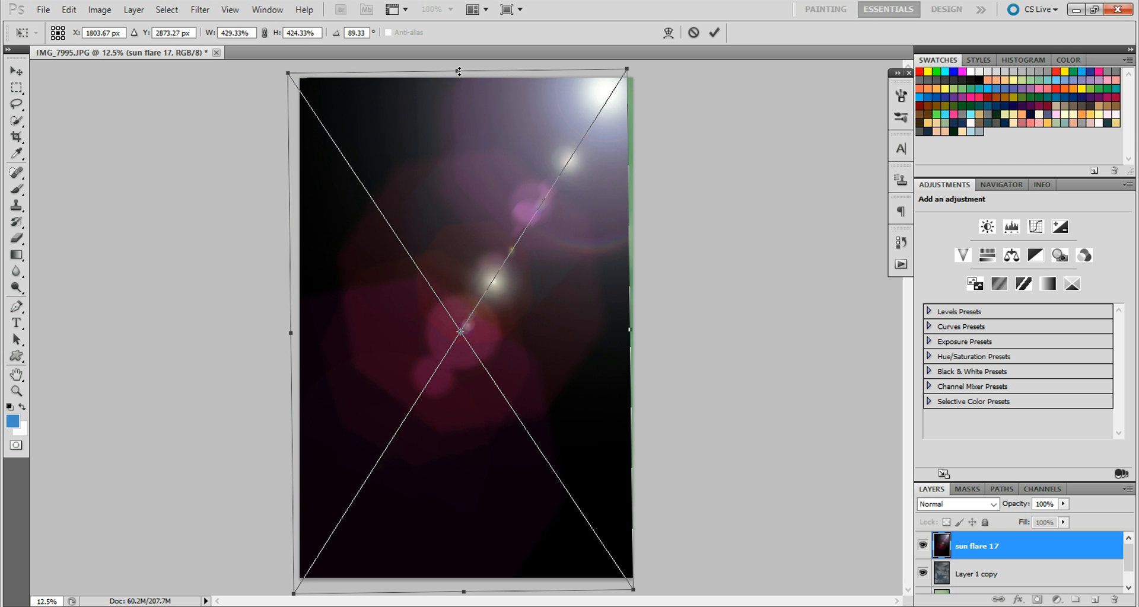
{"action": "left_click_drag", "start_coordinate": [627, 330], "coordinate": [645, 328]}
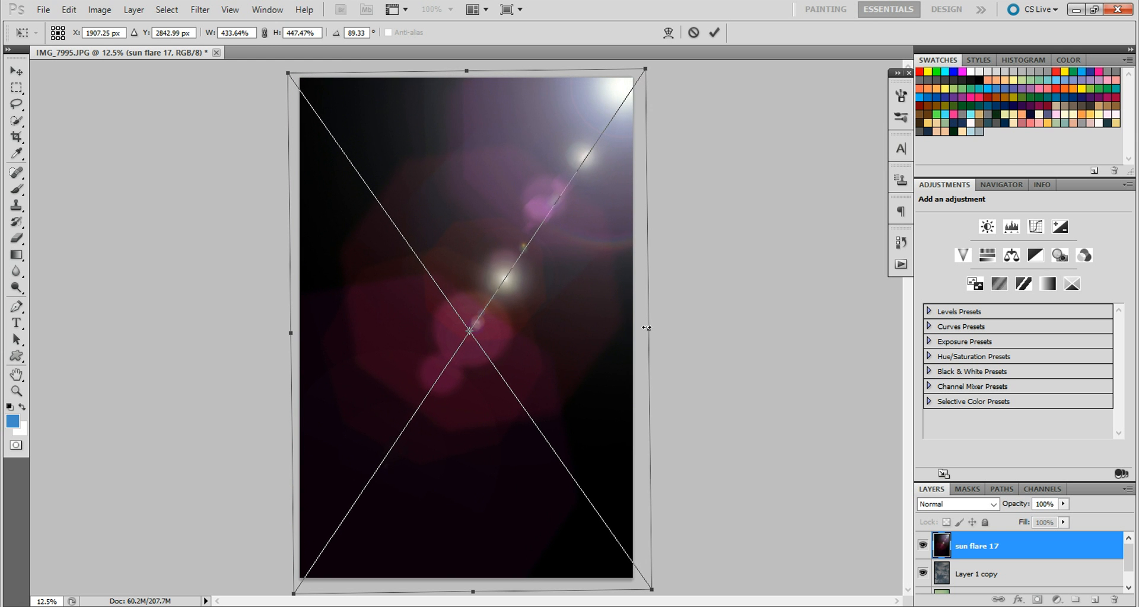
{"action": "left_click", "coordinate": [714, 33]}
Set the sun flare 17 layer's blend mode to Screen and compare the photo with the layer hidden.
{"action": "key", "text": "alt+shift+f"}
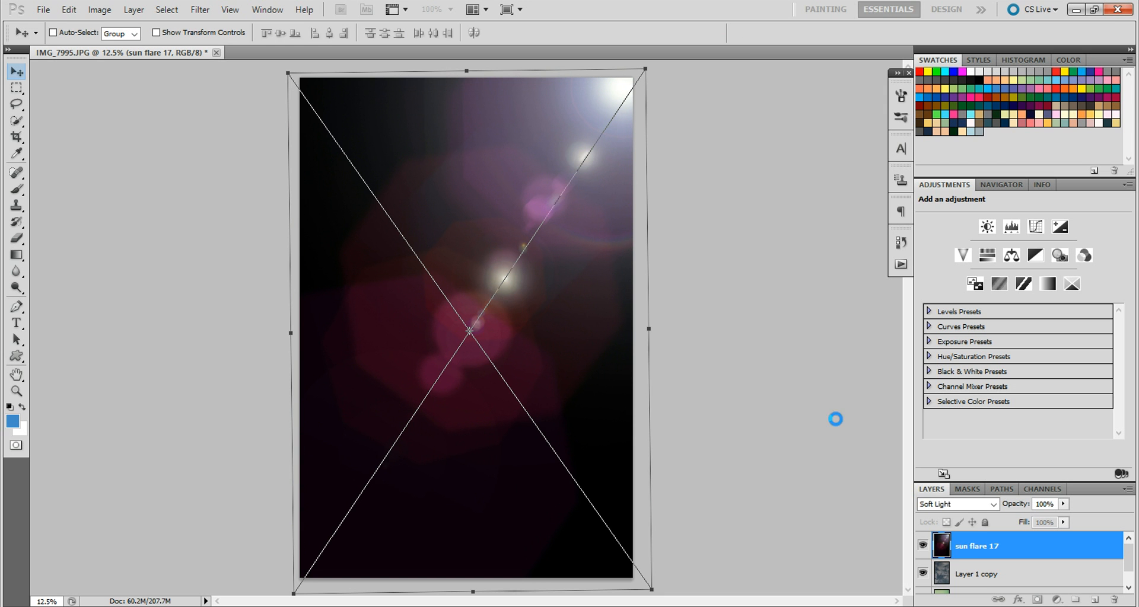
{"action": "left_click", "coordinate": [992, 505]}
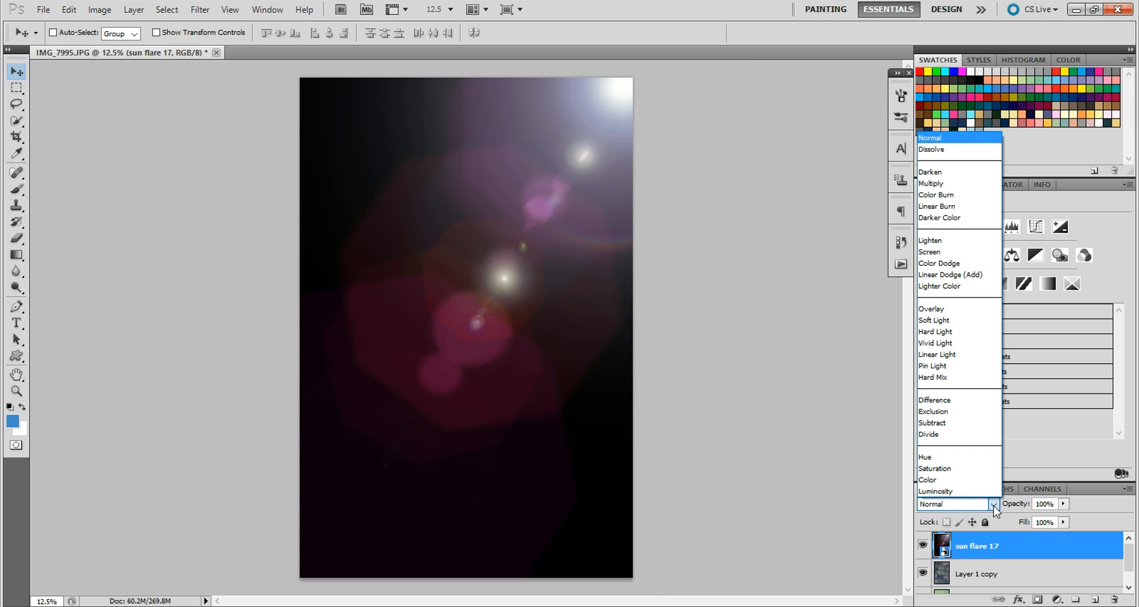
{"action": "left_click", "coordinate": [952, 252]}
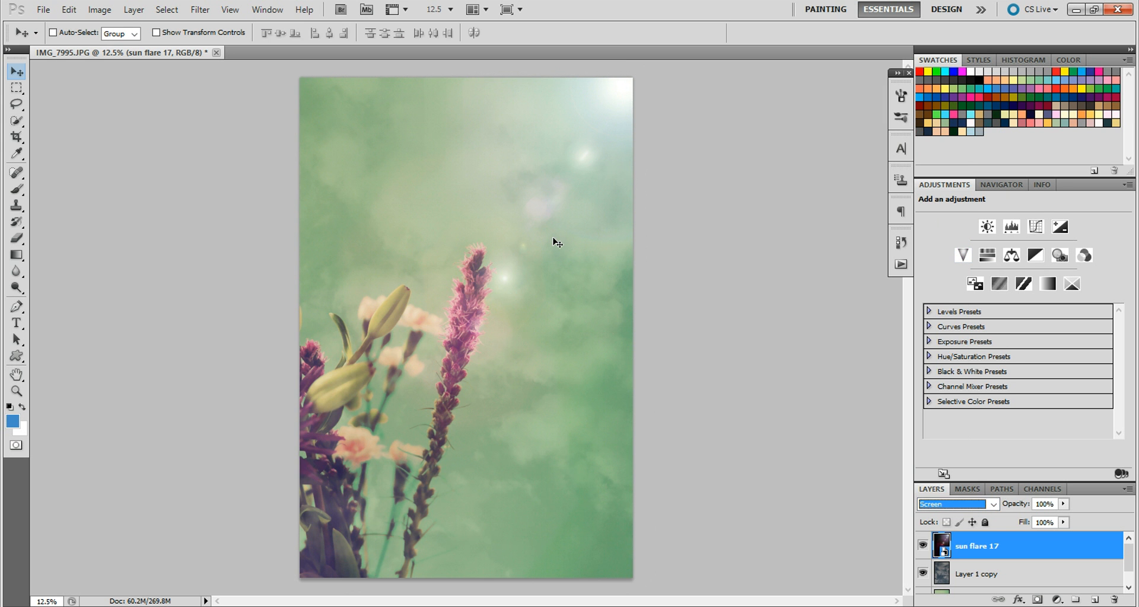
{"action": "left_click", "coordinate": [923, 546]}
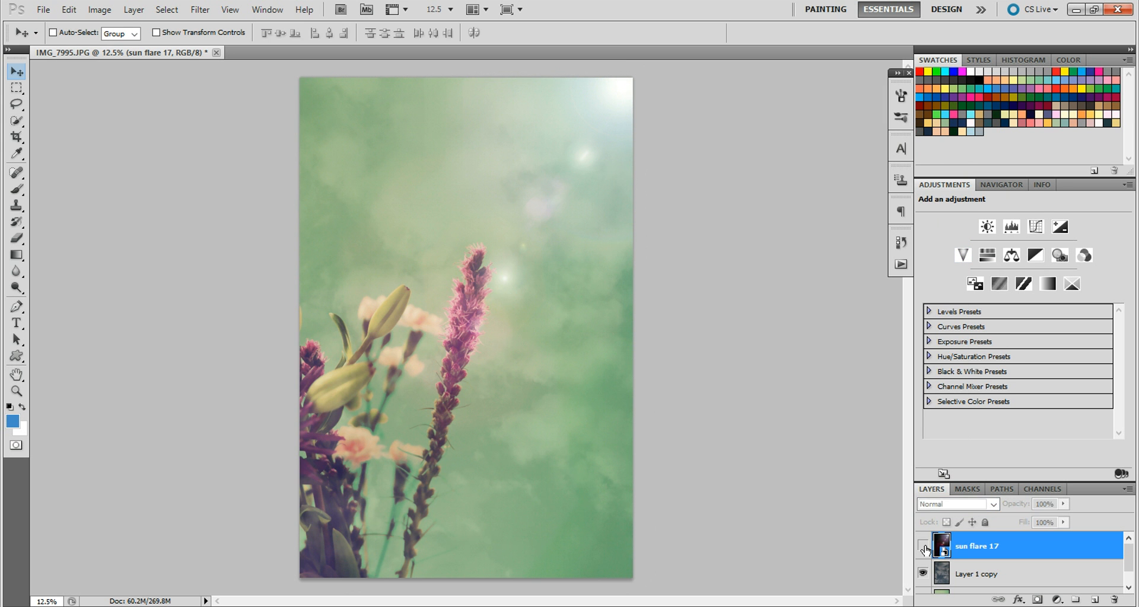
{"action": "left_click", "coordinate": [923, 546]}
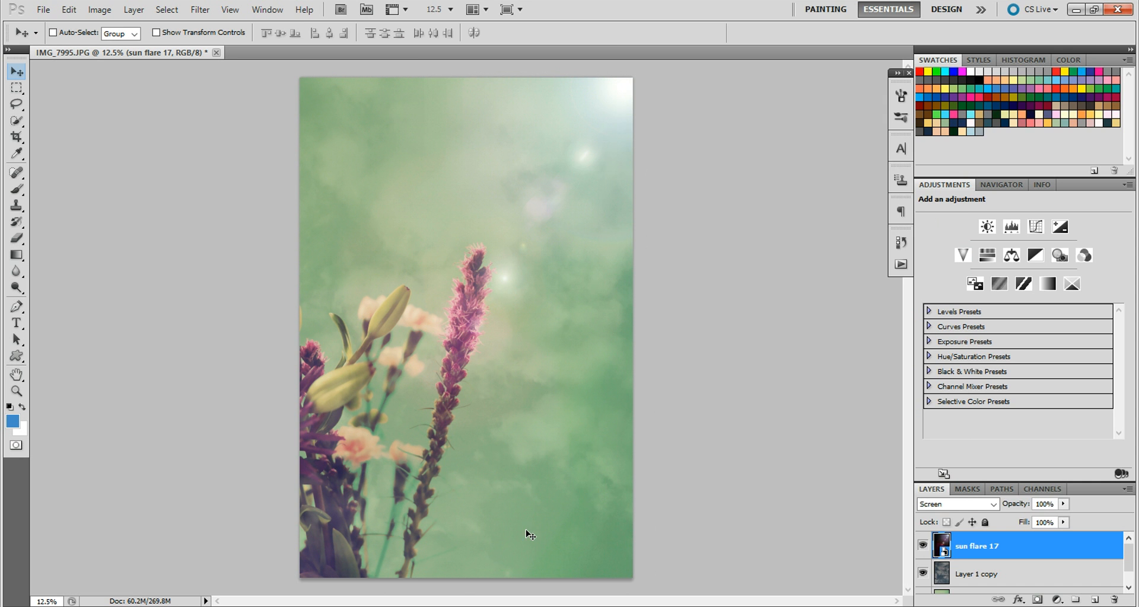
Switch to the Enchanting Lights Series II folder in File Explorer and place sun flare 16 into the flower photo.
{"action": "key", "text": "alt+Tab"}
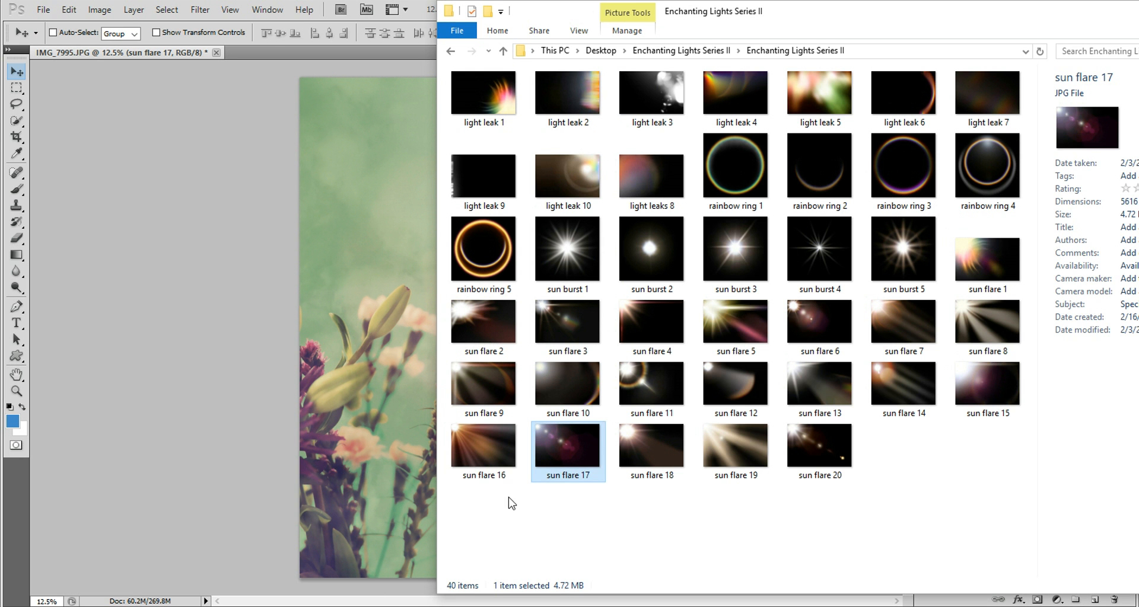
{"action": "left_click", "coordinate": [448, 465]}
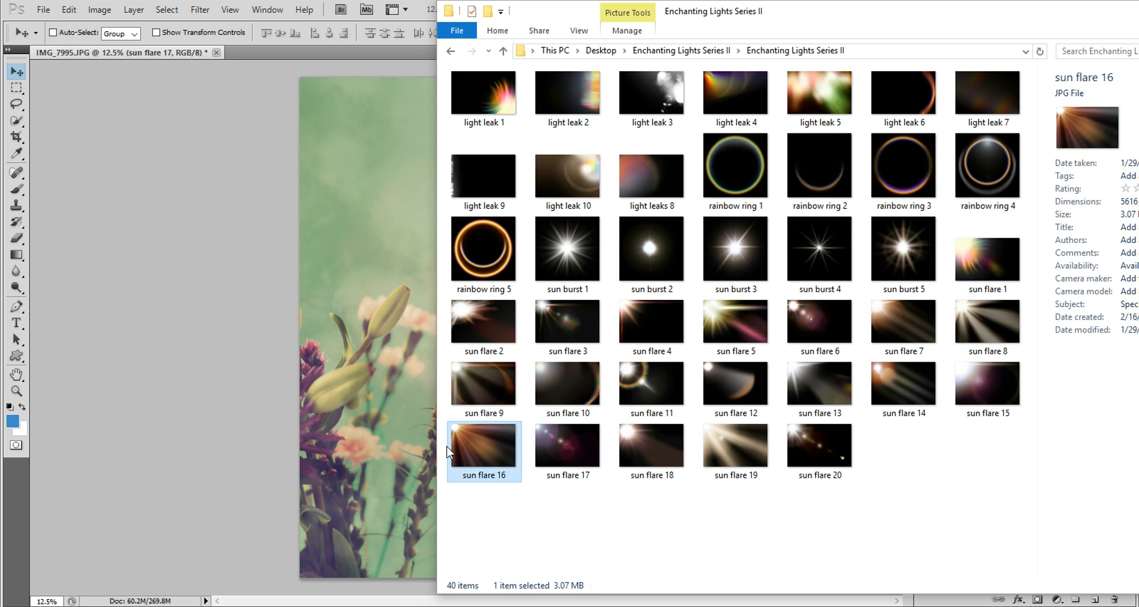
{"action": "mouse_move", "coordinate": [446, 453]}
{"action": "left_mouse_down"}
{"action": "mouse_move", "coordinate": [361, 418]}
{"action": "mouse_move", "coordinate": [455, 447]}
{"action": "left_mouse_up"}
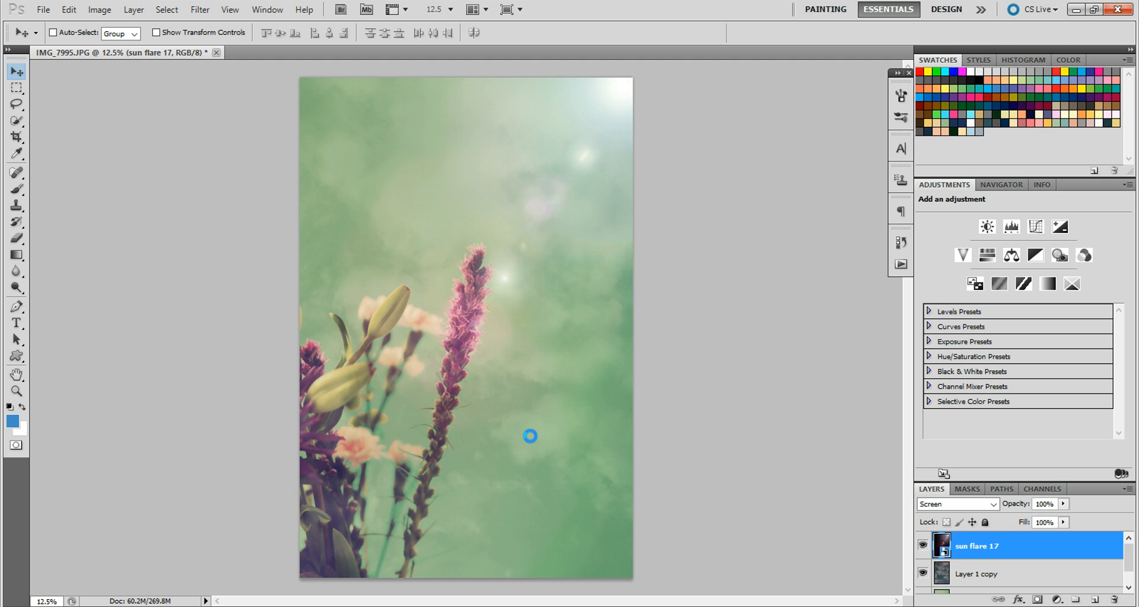
Rotate sun flare 16 about 90° with its light source in the photo's upper-right corner and enlarge it to cover the photo, about 432% wide.
{"action": "left_click_drag", "start_coordinate": [554, 254], "coordinate": [546, 389]}
{"action": "left_click_drag", "start_coordinate": [496, 334], "coordinate": [622, 142]}
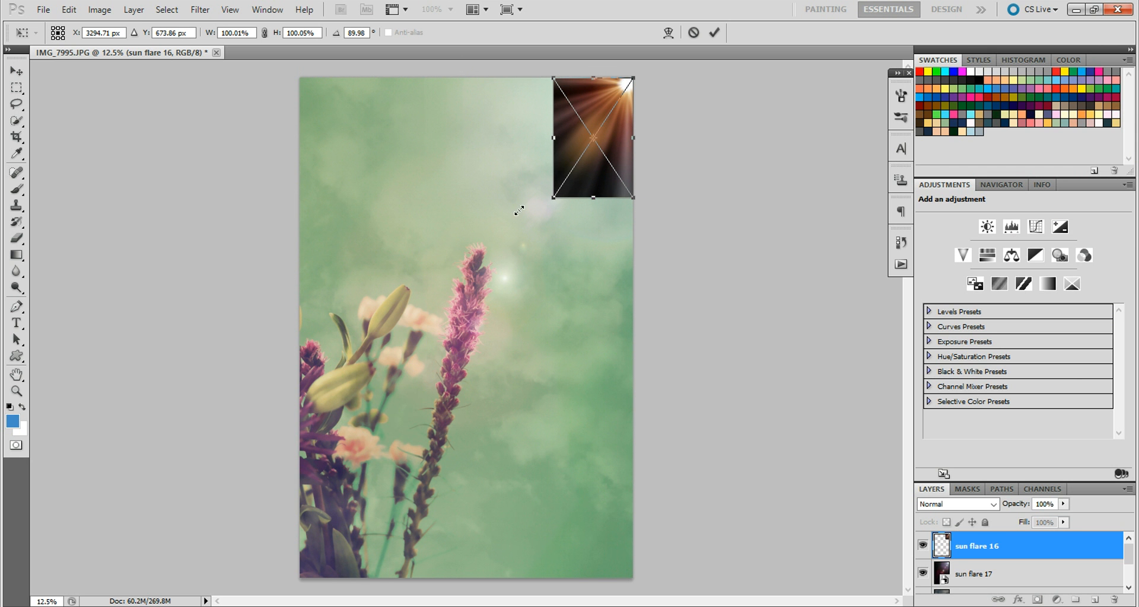
{"action": "left_click_drag", "start_coordinate": [519, 211], "coordinate": [300, 591]}
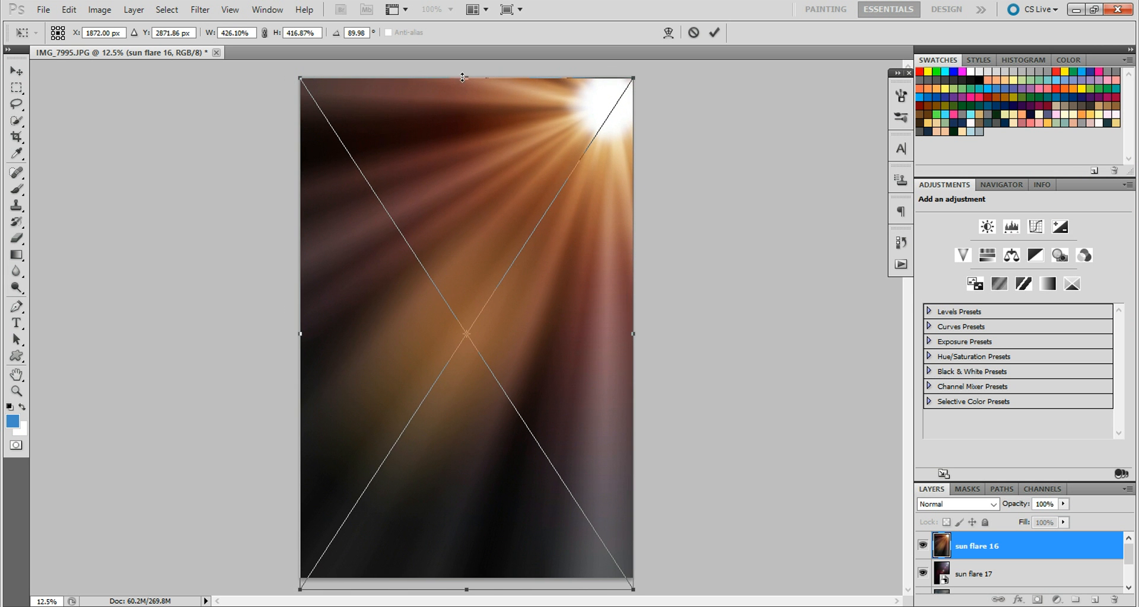
{"action": "left_click_drag", "start_coordinate": [464, 73], "coordinate": [464, 71]}
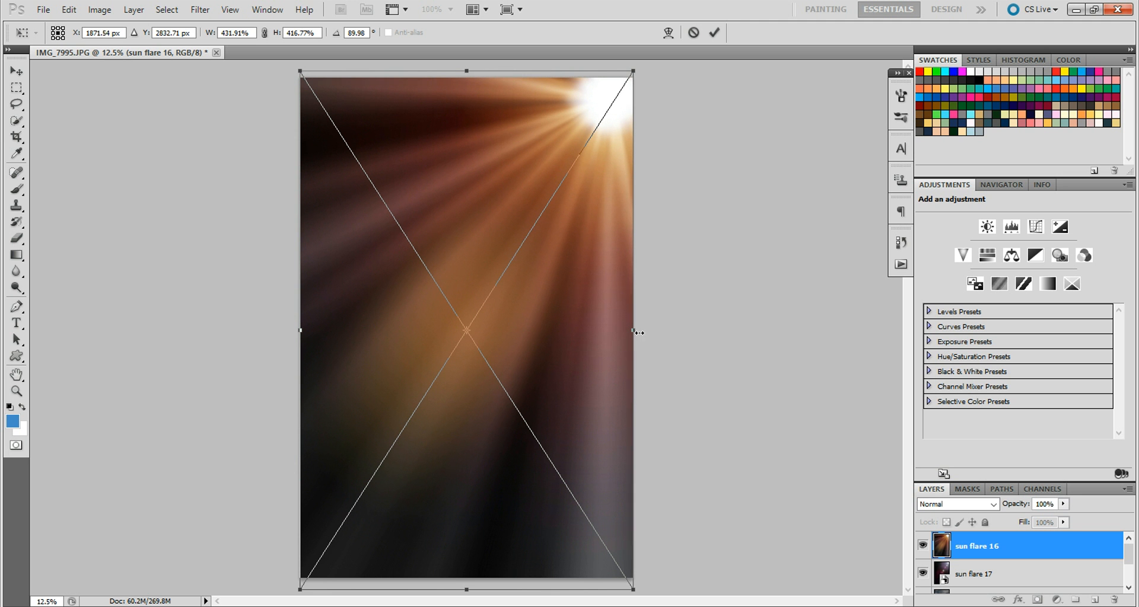
{"action": "left_click_drag", "start_coordinate": [639, 333], "coordinate": [639, 332]}
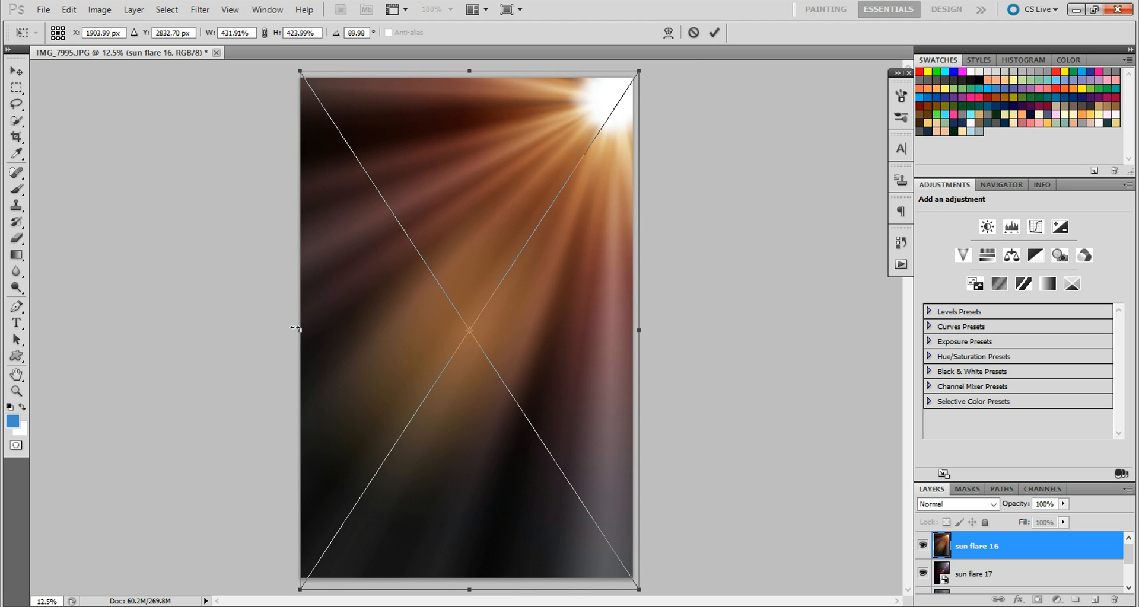
{"action": "left_click_drag", "start_coordinate": [296, 328], "coordinate": [294, 329]}
{"action": "left_click", "coordinate": [714, 33]}
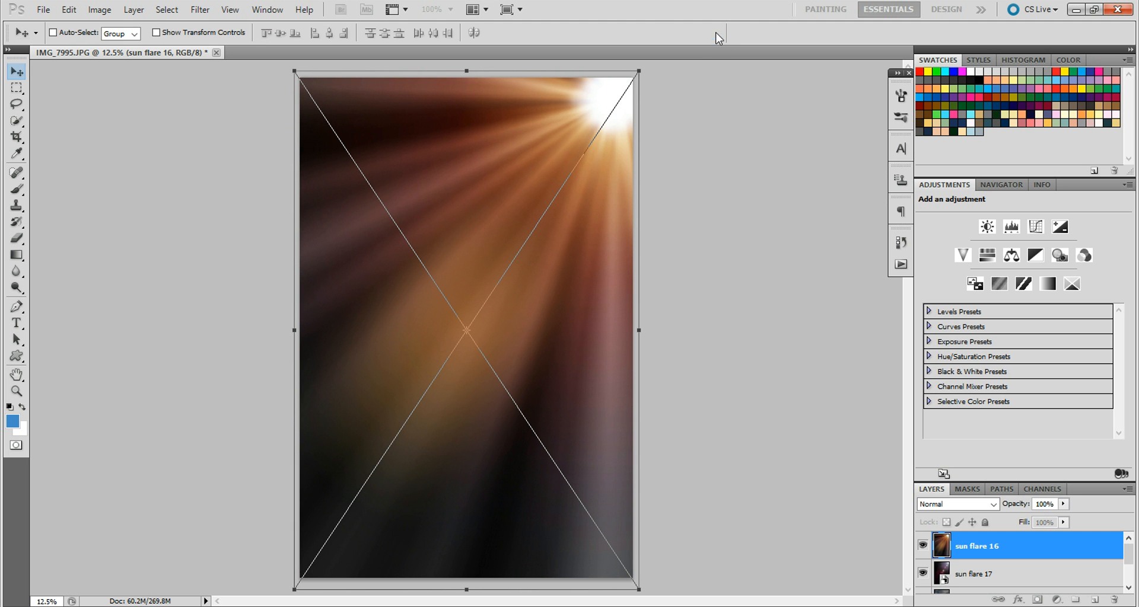
Set the sun flare 16 layer to Screen blend mode at 70% opacity and compare the photo with the layer hidden.
{"action": "left_click", "coordinate": [977, 507]}
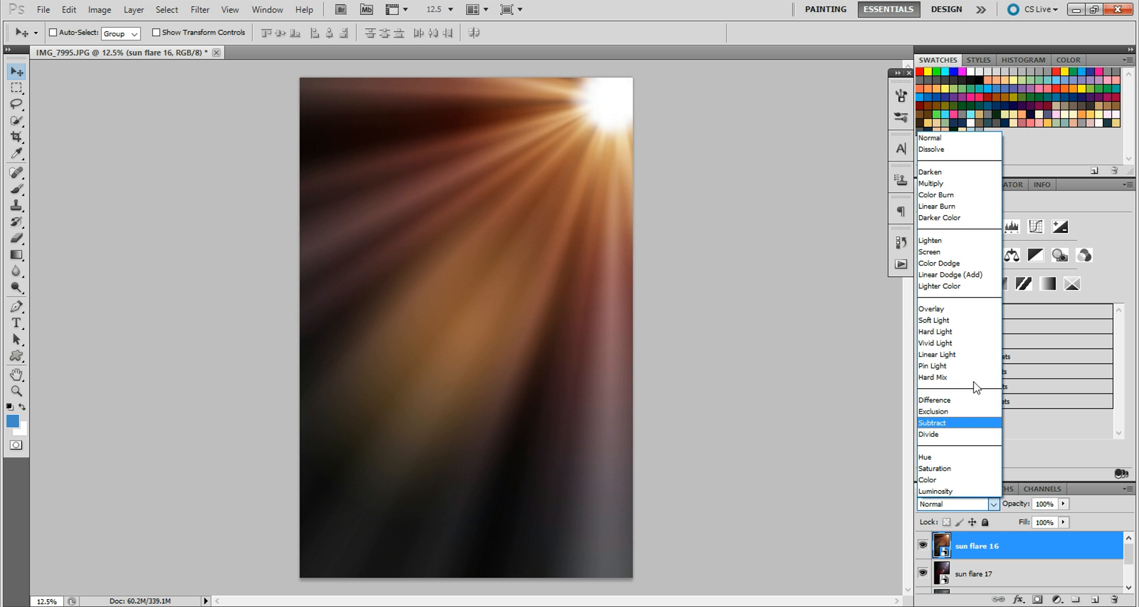
{"action": "left_click", "coordinate": [949, 253]}
{"action": "left_click", "coordinate": [948, 252]}
{"action": "left_click", "coordinate": [1045, 504]}
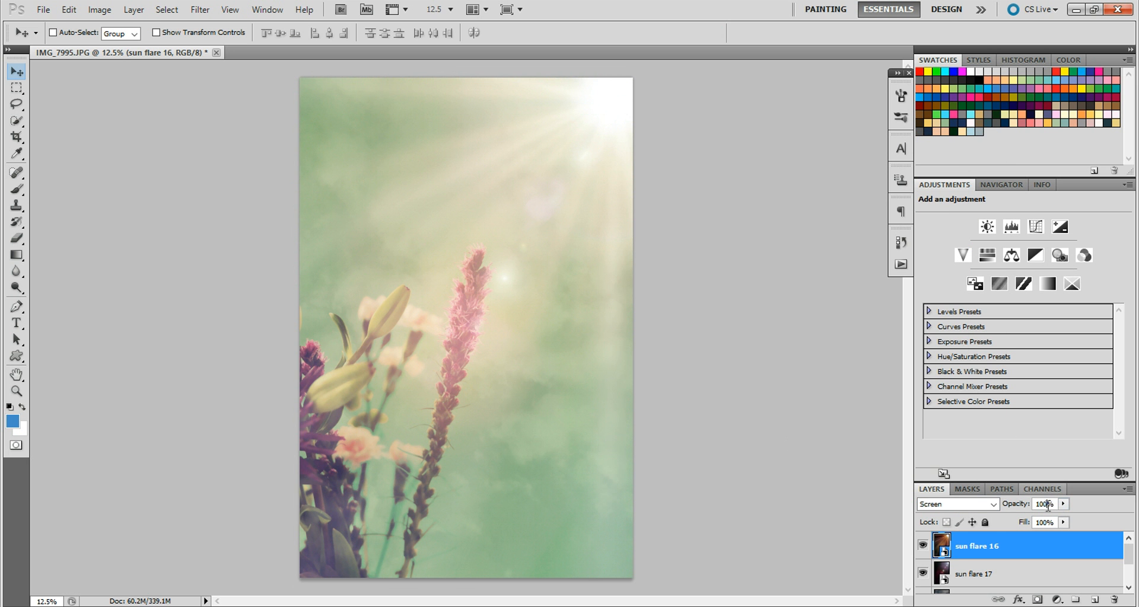
{"action": "type", "text": "70"}
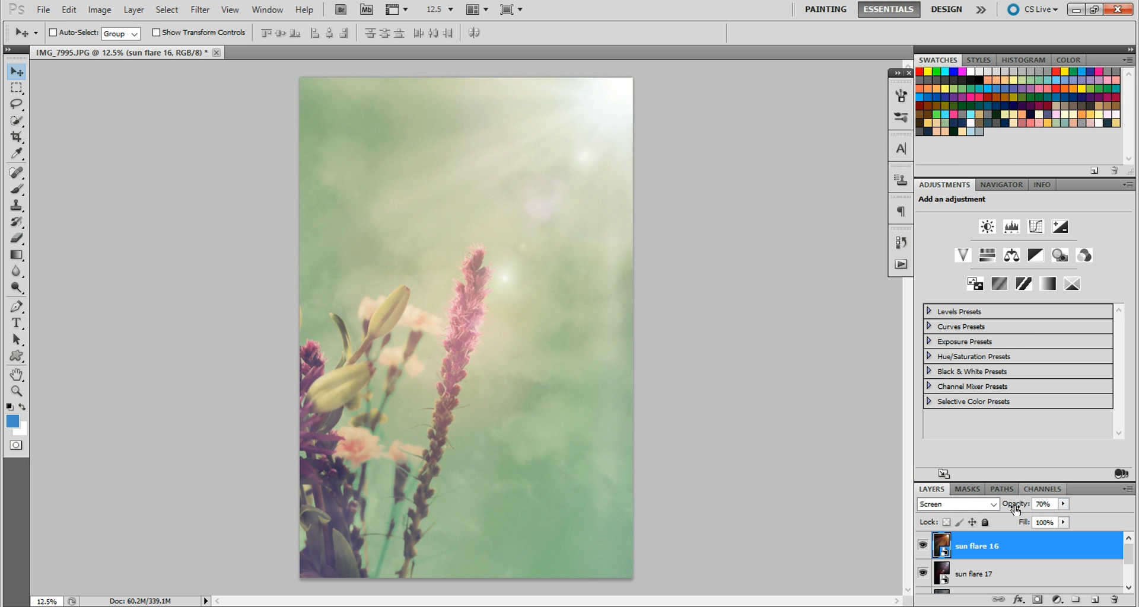
{"action": "left_click", "coordinate": [923, 545]}
{"action": "left_click", "coordinate": [924, 546]}
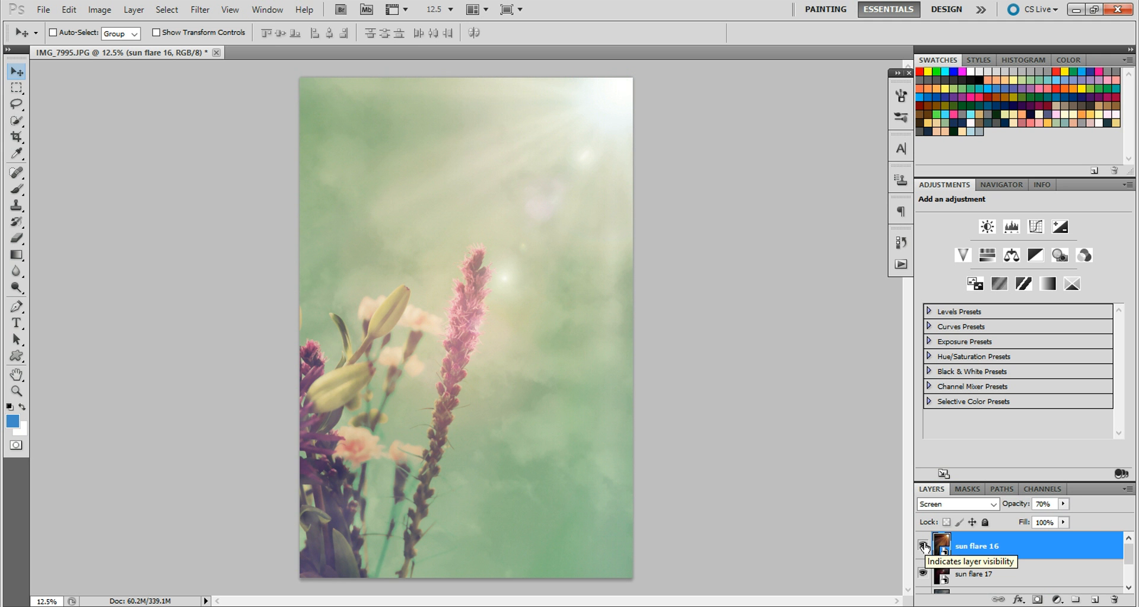
{"action": "left_click", "coordinate": [924, 545]}
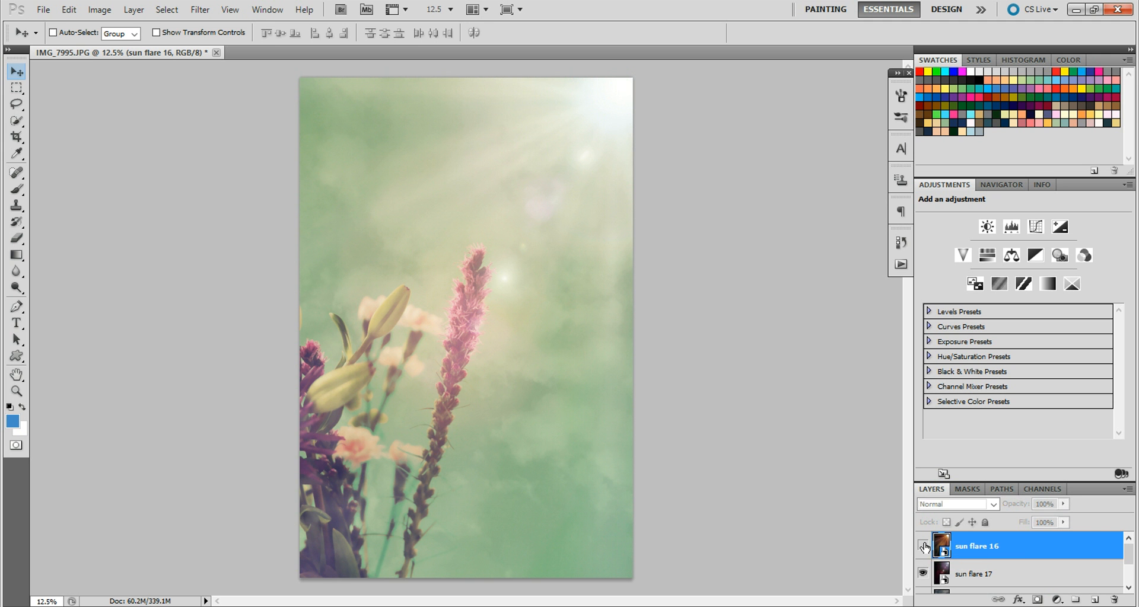
{"action": "left_click", "coordinate": [923, 545]}
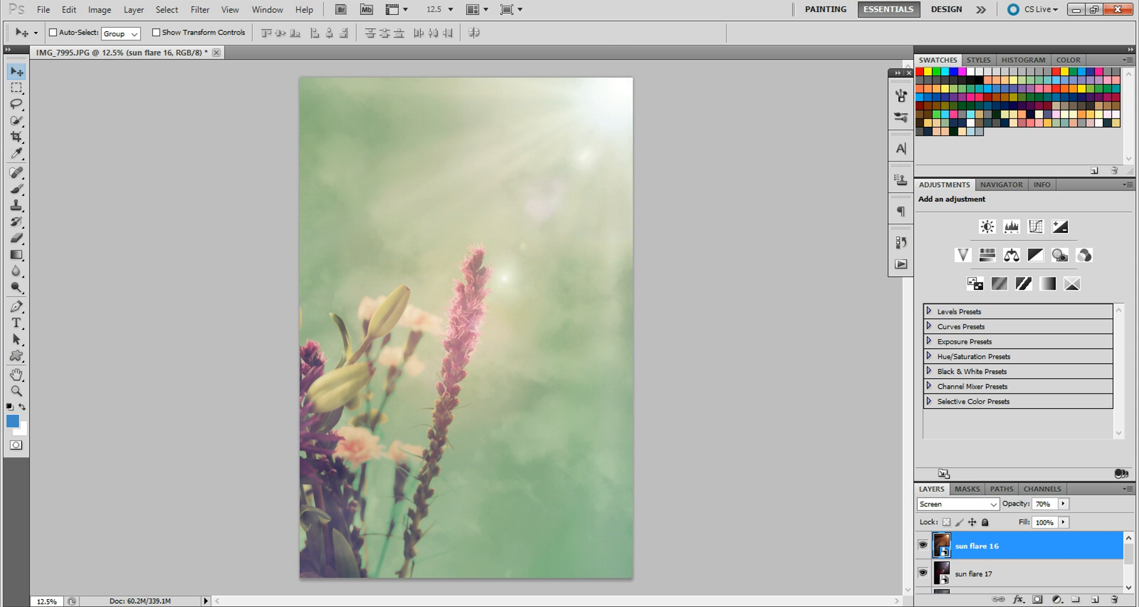
Switch to the Enchanting Lights Series II folder in File Explorer and place rainbow ring 3 into the flower photo.
{"action": "key", "text": "alt+Tab"}
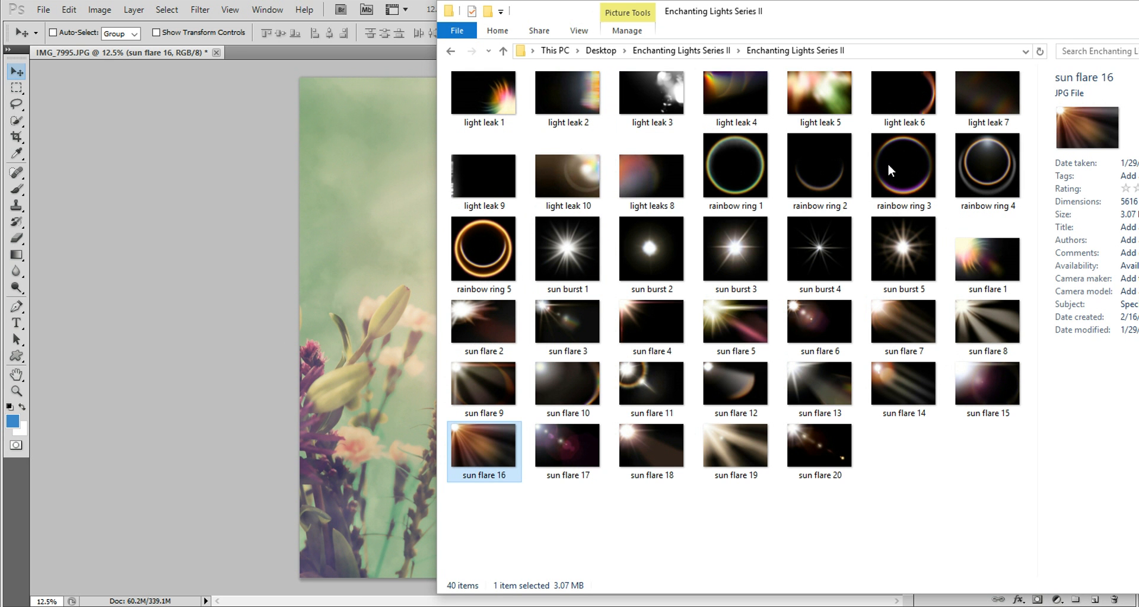
{"action": "left_click", "coordinate": [908, 181]}
{"action": "left_click_drag", "start_coordinate": [906, 177], "coordinate": [378, 249]}
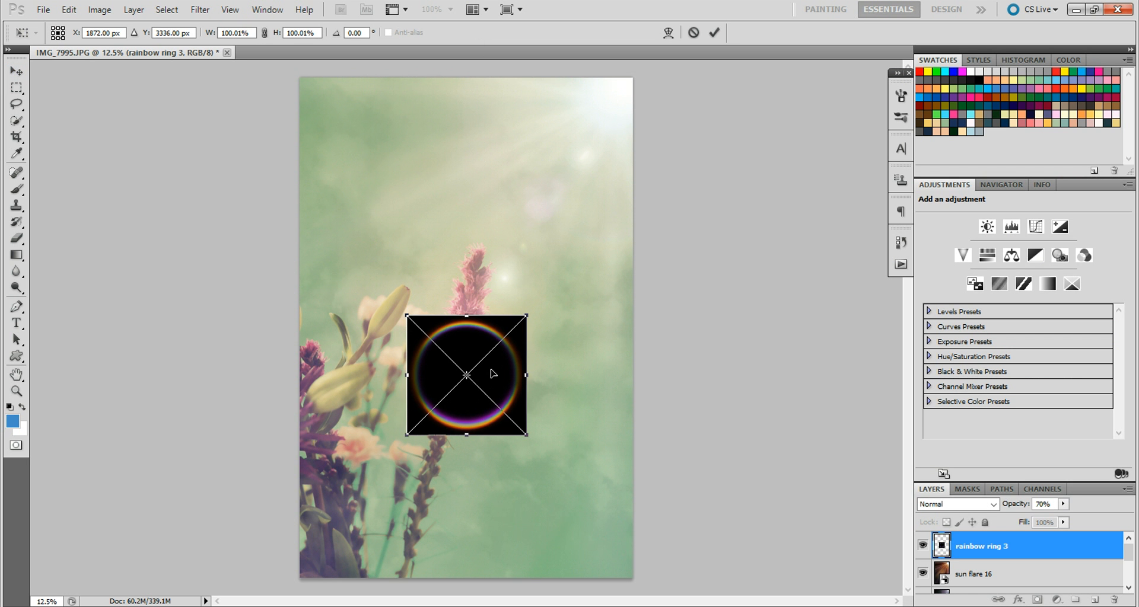
Scale rainbow ring 3 to about 278% width and 260% height, spanning the photo's width, and position it over the flowers in the lower part.
{"action": "left_click_drag", "start_coordinate": [530, 310], "coordinate": [635, 215]}
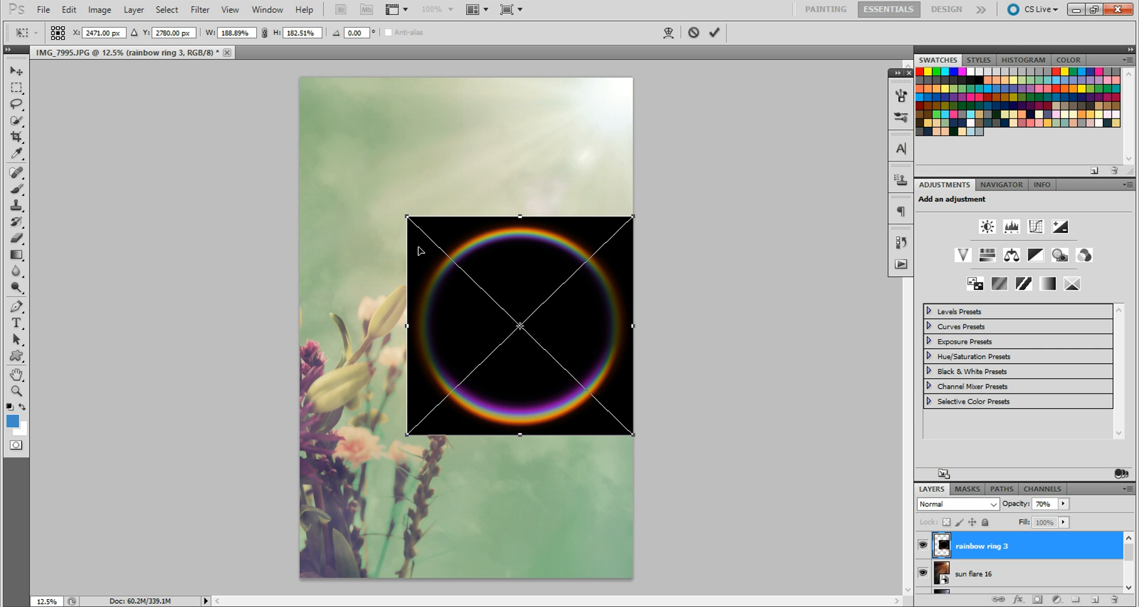
{"action": "left_click_drag", "start_coordinate": [391, 213], "coordinate": [301, 125]}
{"action": "left_click_drag", "start_coordinate": [467, 300], "coordinate": [466, 424]}
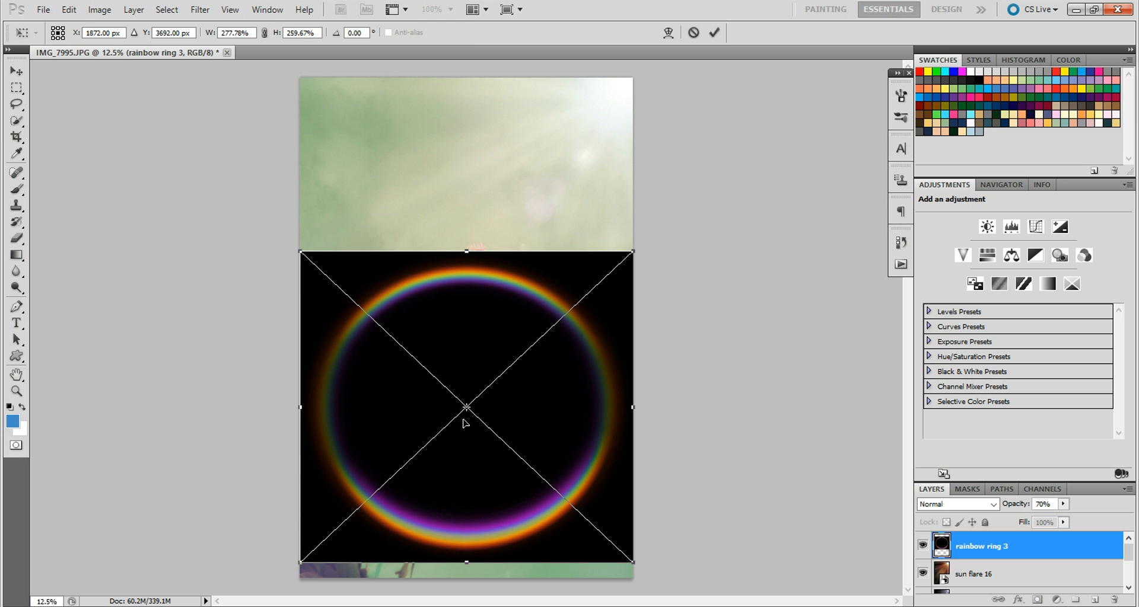
{"action": "left_click", "coordinate": [714, 32]}
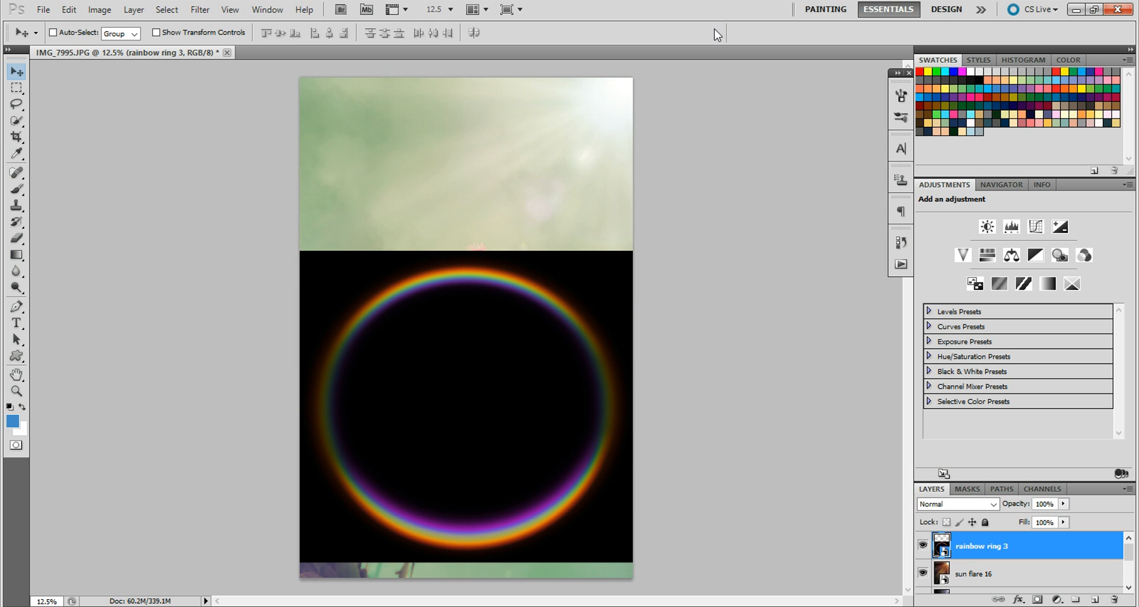
Set the rainbow ring 3 layer's blend mode to Screen and apply a Gaussian Blur with a radius of 54.2 pixels.
{"action": "left_click", "coordinate": [985, 504]}
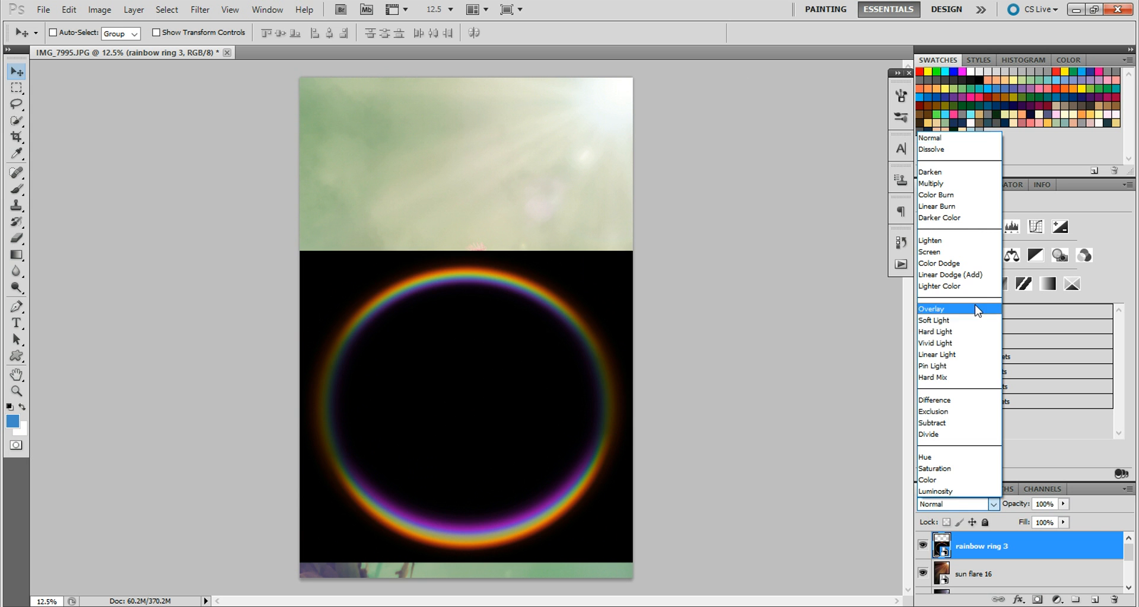
{"action": "left_click", "coordinate": [956, 253]}
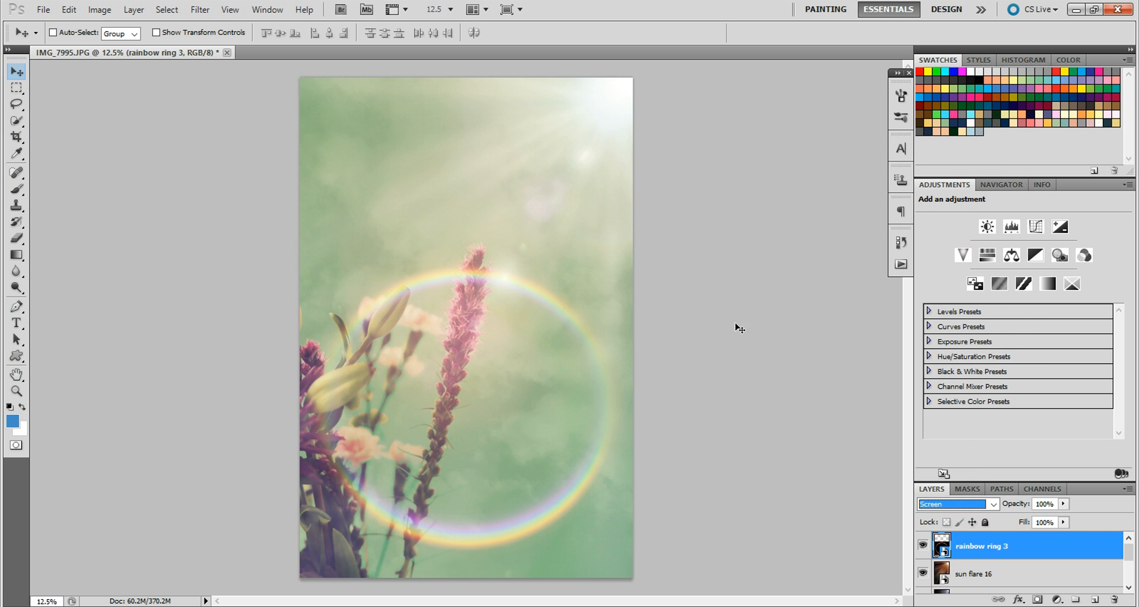
{"action": "left_click", "coordinate": [200, 10]}
{"action": "mouse_move", "coordinate": [308, 141]}
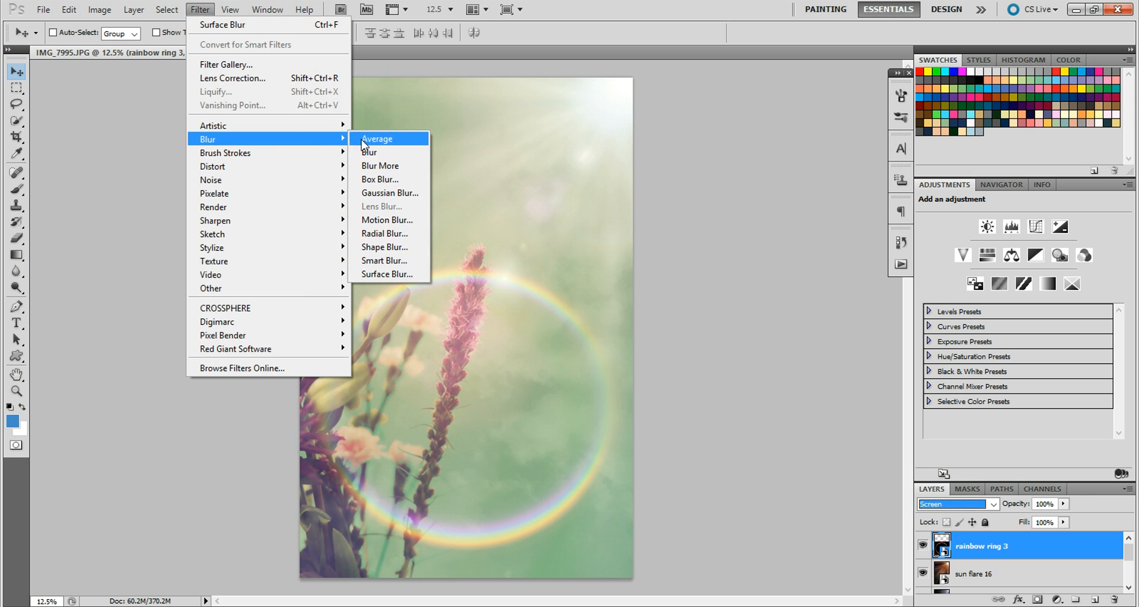
{"action": "left_click", "coordinate": [396, 193]}
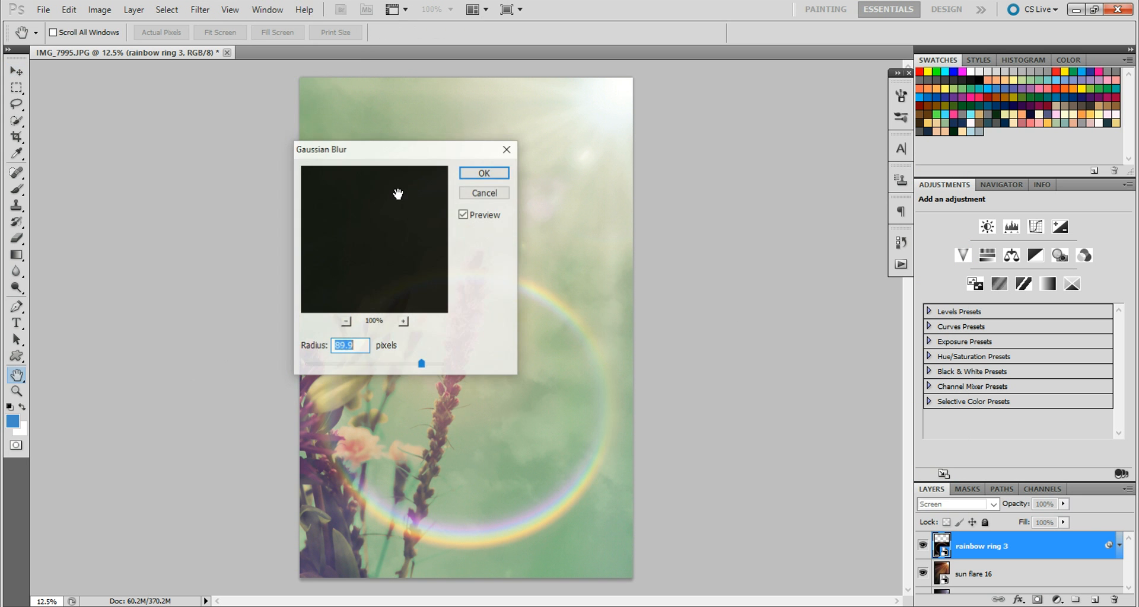
{"action": "left_click_drag", "start_coordinate": [414, 159], "coordinate": [794, 141]}
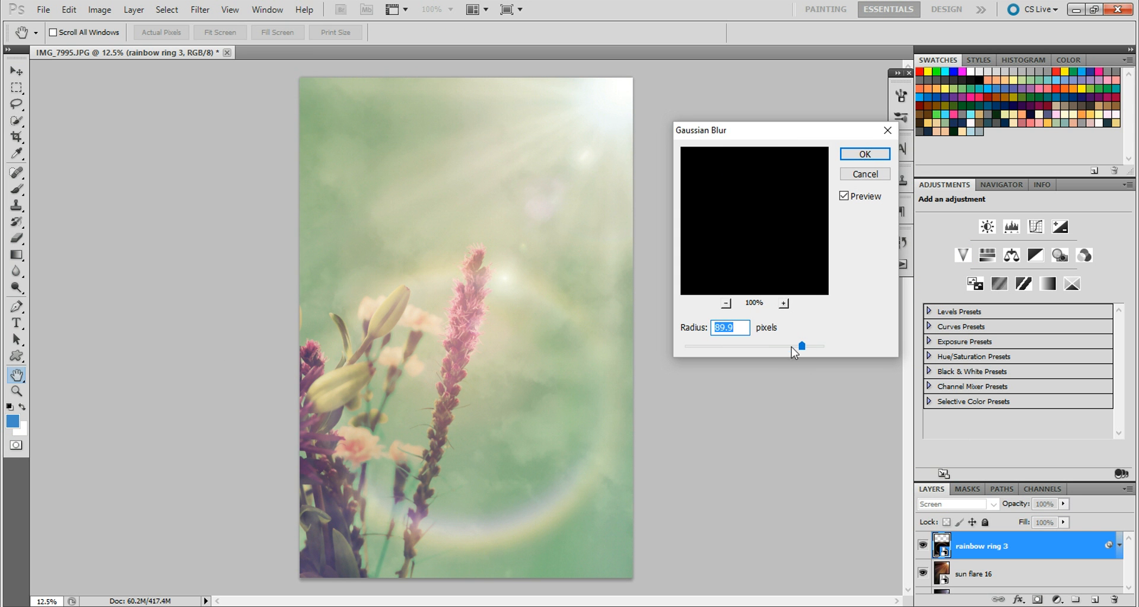
{"action": "left_click_drag", "start_coordinate": [791, 346], "coordinate": [775, 347]}
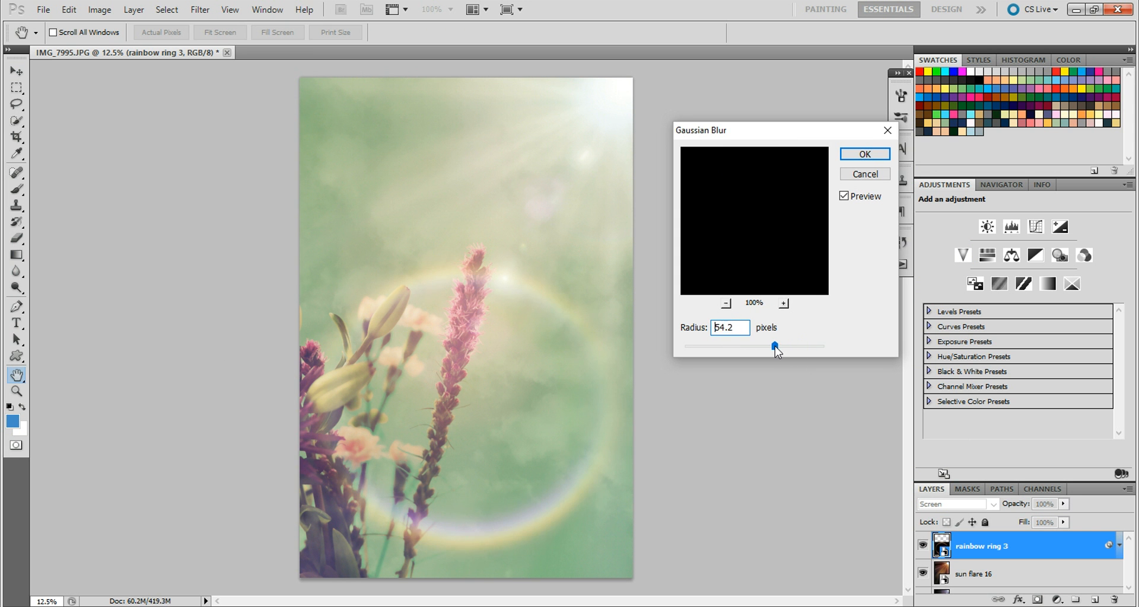
{"action": "left_click", "coordinate": [880, 155]}
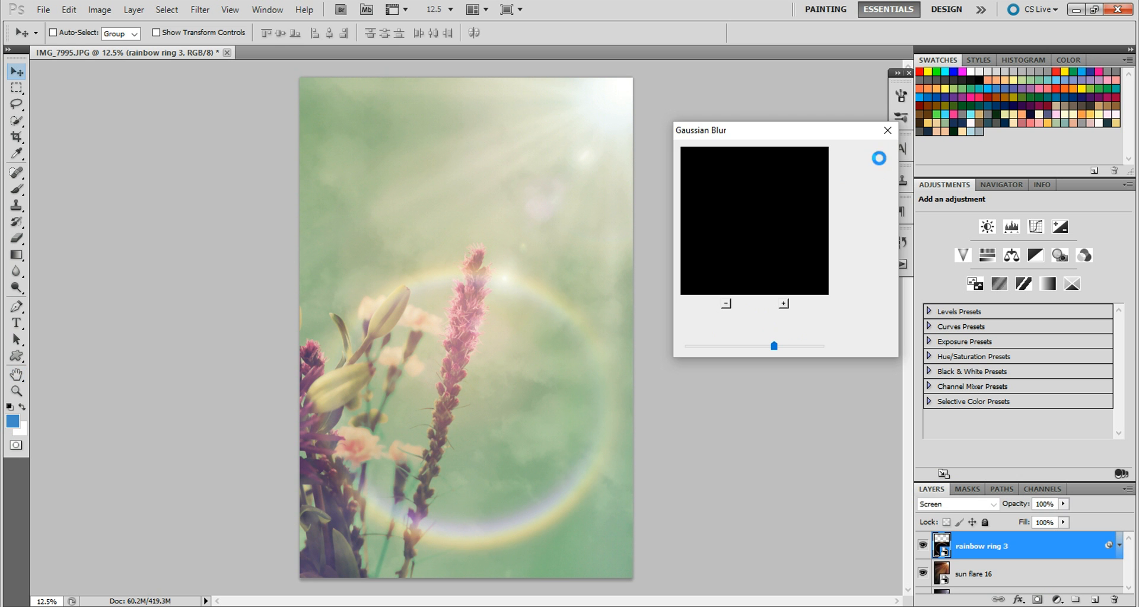
Lower the rainbow ring 3 layer's opacity to 41% and add a layer mask to it.
{"action": "left_click", "coordinate": [1063, 504]}
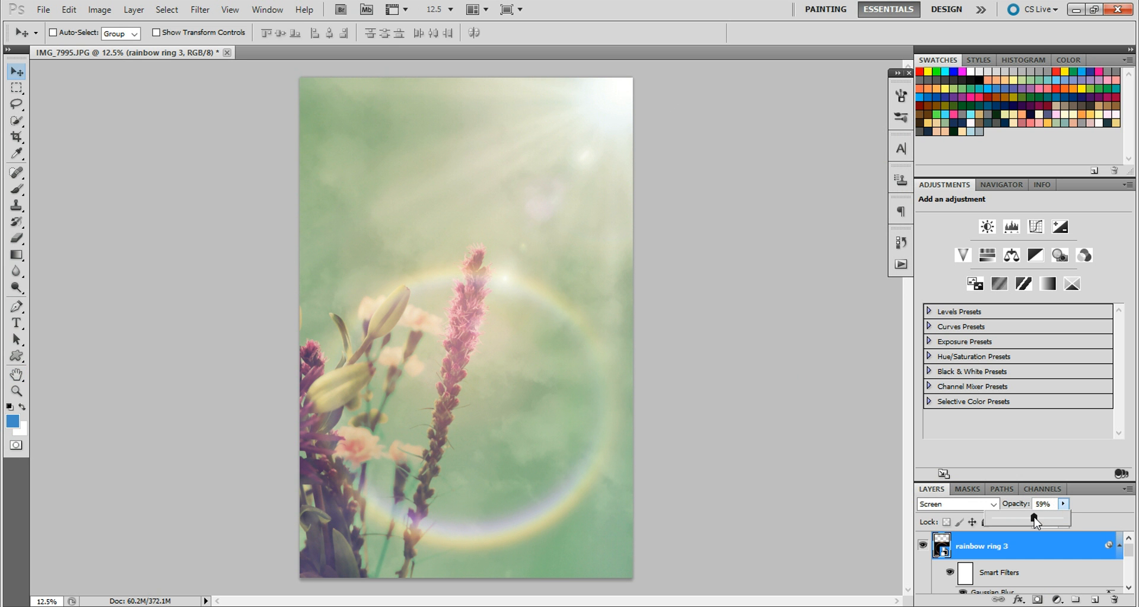
{"action": "left_click_drag", "start_coordinate": [1035, 520], "coordinate": [1020, 519]}
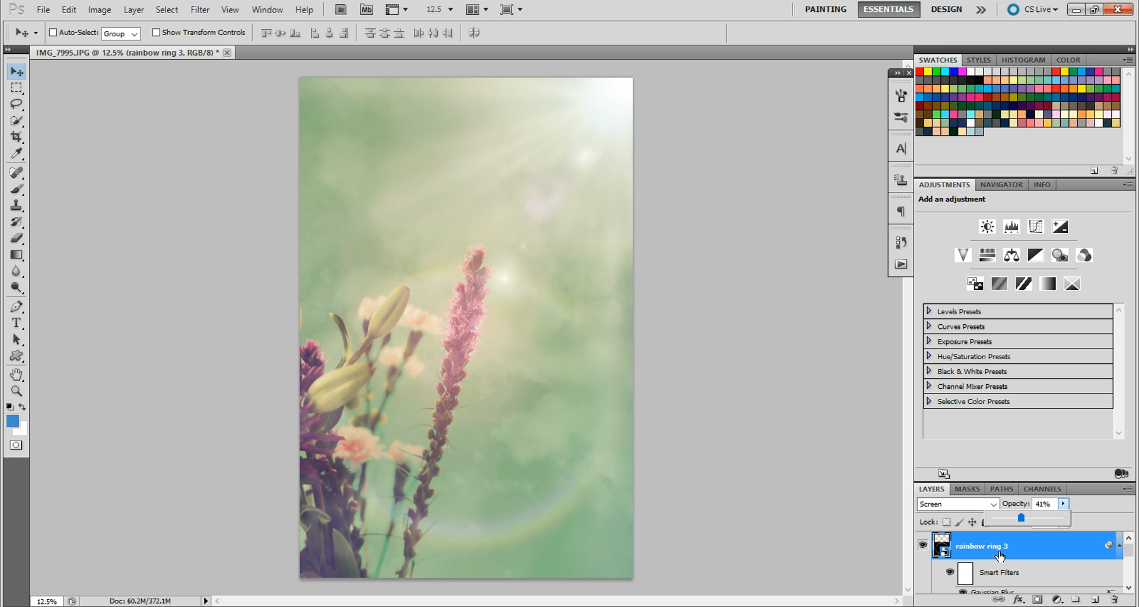
{"action": "left_click", "coordinate": [1037, 600]}
{"action": "left_click", "coordinate": [1036, 600]}
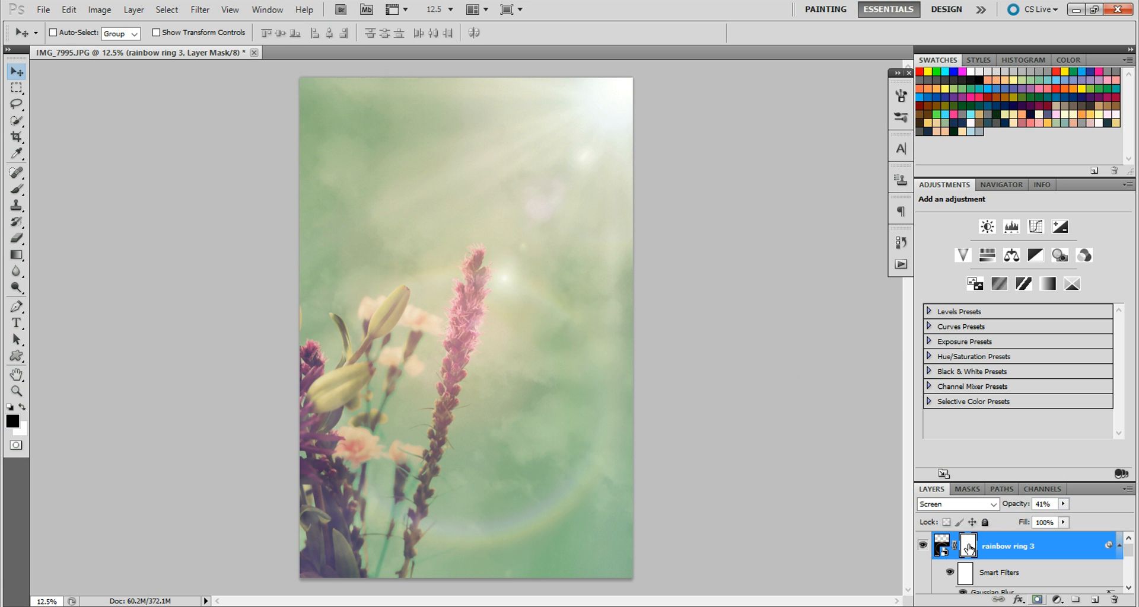
Redraw a black-to-white linear gradient diagonally on the rainbow ring 3 mask until only the ring's lower arc remains faintly visible.
{"action": "left_click", "coordinate": [19, 257]}
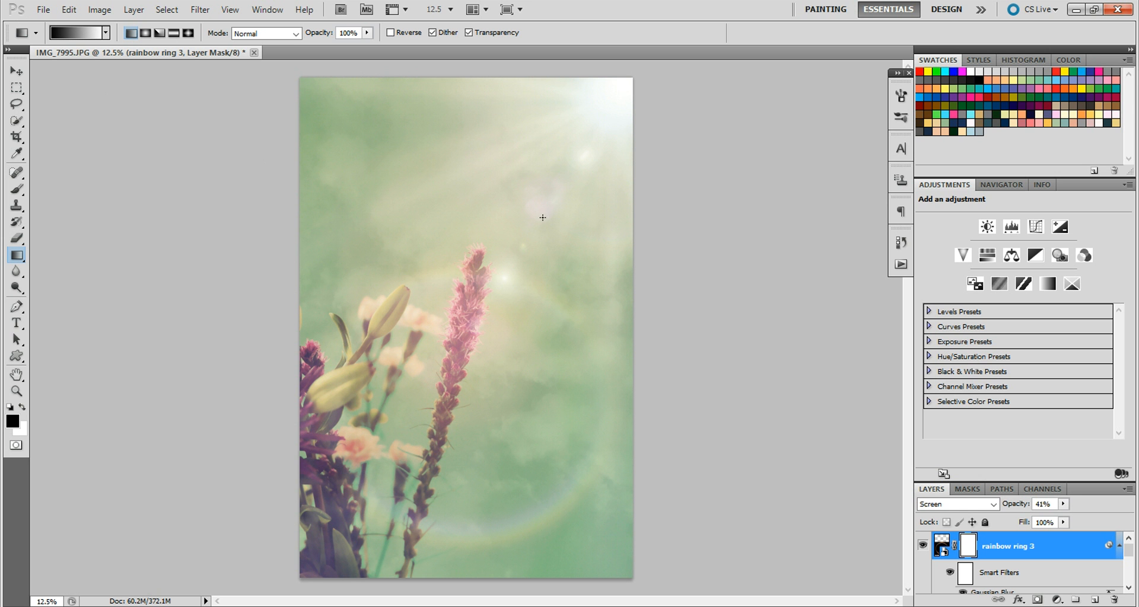
{"action": "left_click_drag", "start_coordinate": [539, 210], "coordinate": [451, 446]}
{"action": "left_click_drag", "start_coordinate": [526, 248], "coordinate": [472, 471]}
{"action": "left_click_drag", "start_coordinate": [528, 276], "coordinate": [492, 445]}
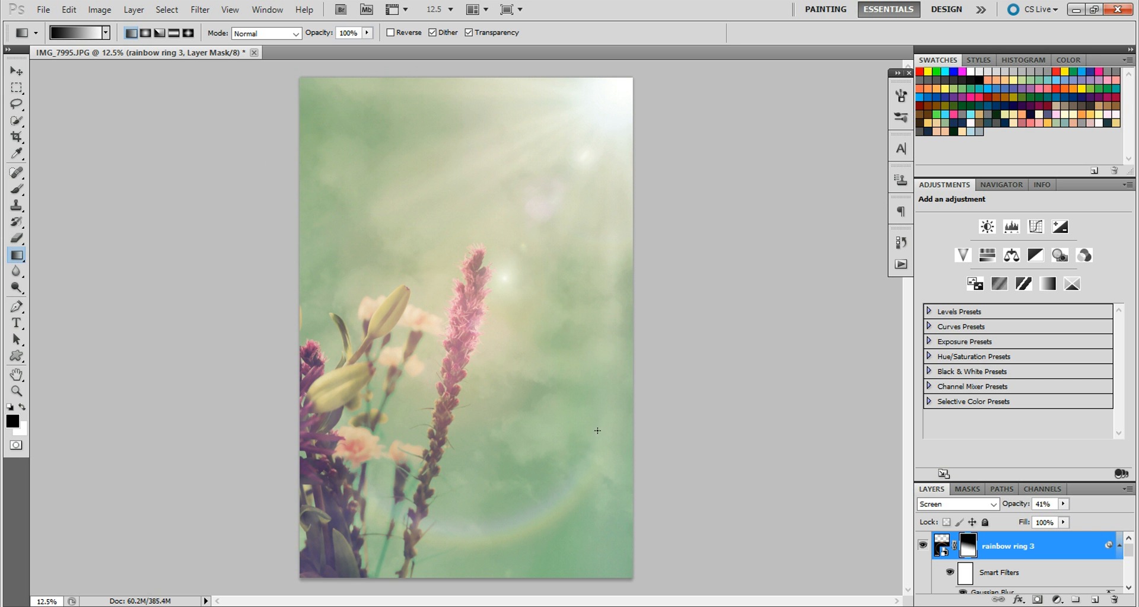
{"action": "left_click_drag", "start_coordinate": [542, 261], "coordinate": [434, 453]}
{"action": "left_click_drag", "start_coordinate": [593, 243], "coordinate": [410, 471]}
{"action": "left_click_drag", "start_coordinate": [572, 231], "coordinate": [445, 439]}
{"action": "left_click_drag", "start_coordinate": [575, 345], "coordinate": [470, 484]}
{"action": "left_click_drag", "start_coordinate": [507, 412], "coordinate": [399, 555]}
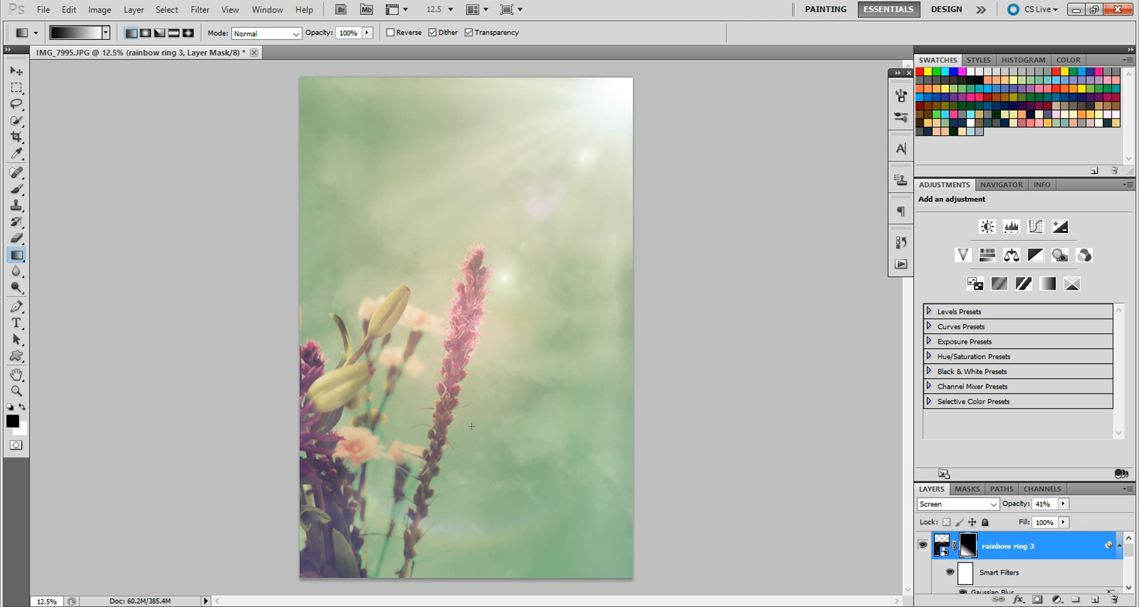
{"action": "left_click_drag", "start_coordinate": [534, 328], "coordinate": [466, 432]}
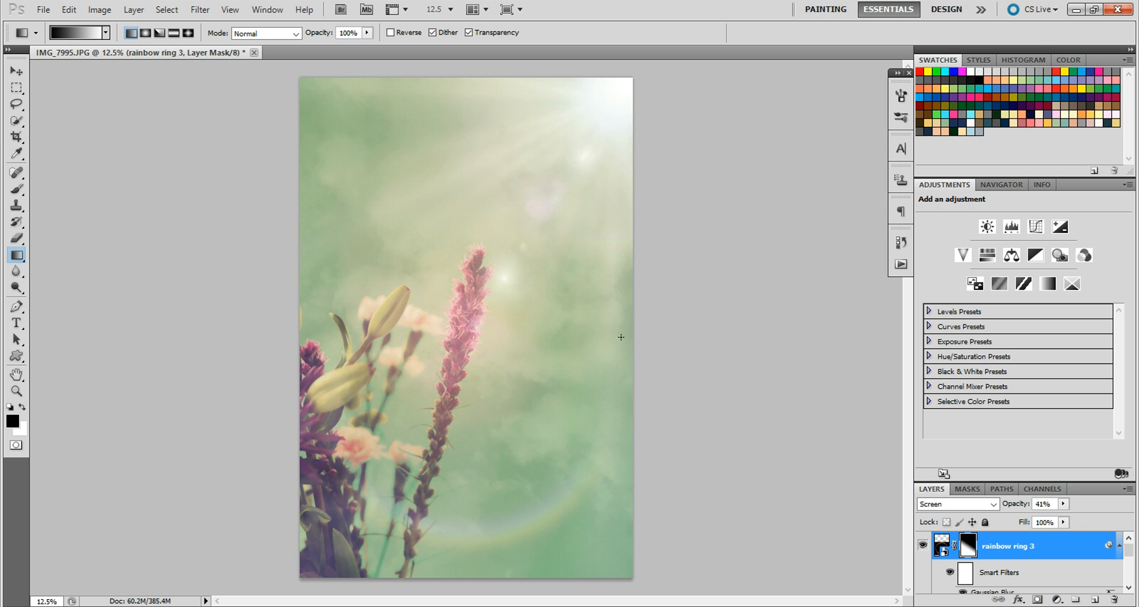
{"action": "left_click_drag", "start_coordinate": [620, 337], "coordinate": [474, 459]}
{"action": "left_click", "coordinate": [16, 70]}
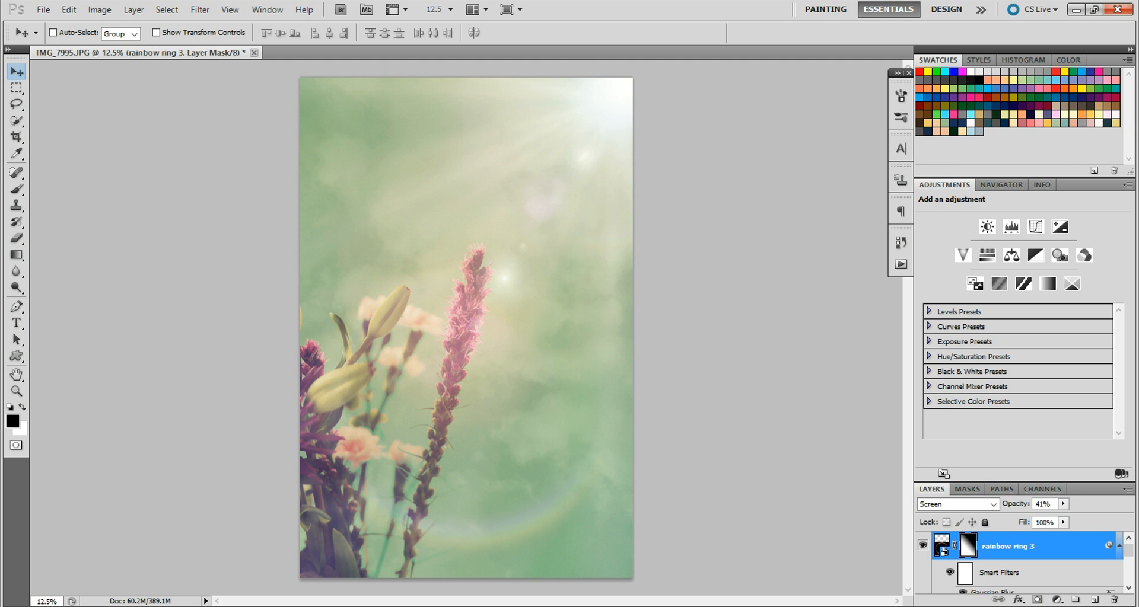
Switch to the original IMG_7995 in Windows Photo Viewer and place its window beside the edited photo for comparison.
{"action": "key", "text": "alt+Tab"}
{"action": "left_click_drag", "start_coordinate": [751, 70], "coordinate": [913, 80]}
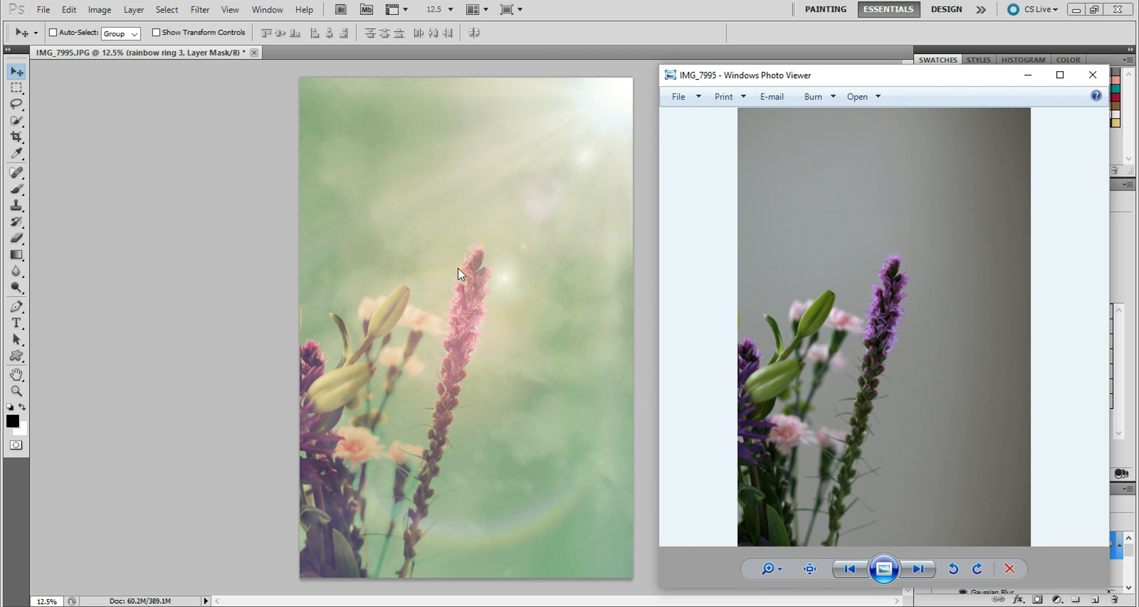